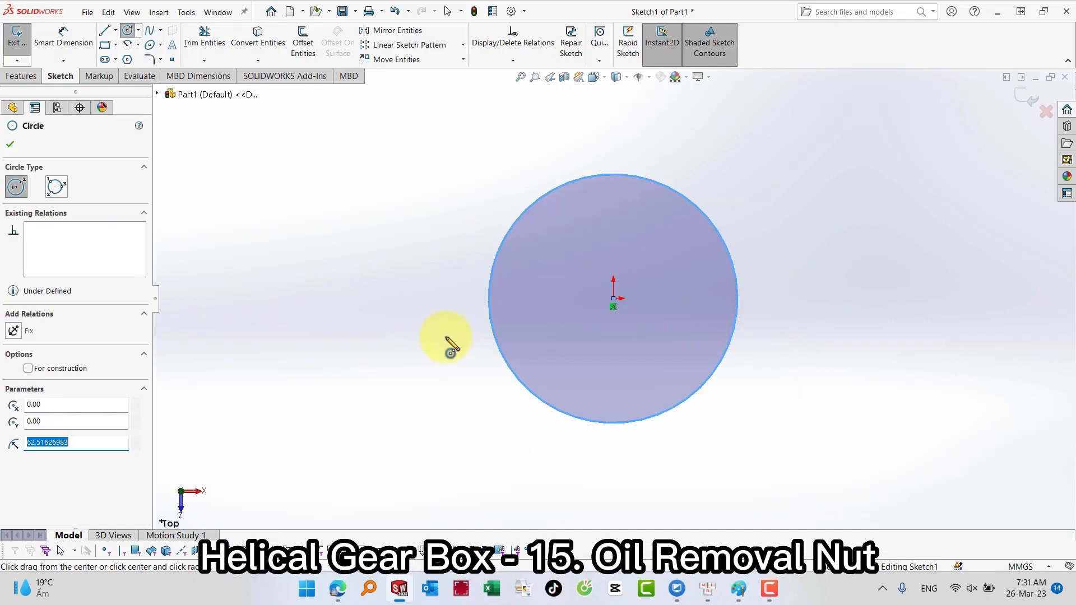
- Dimension the circle centred on the origin with a diameter of 30 mm
{"action": "key", "text": "s"}
{"action": "left_click", "coordinate": [477, 351]}
{"action": "left_click", "coordinate": [495, 325]}
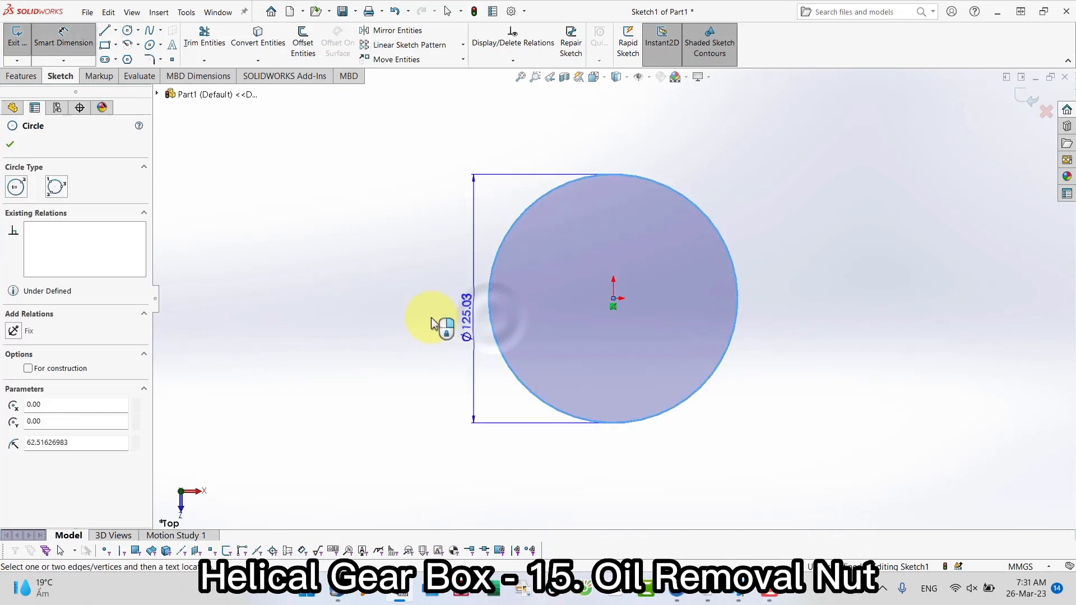
{"action": "left_click", "coordinate": [417, 324]}
{"action": "type", "text": "30"}
{"action": "key", "text": "Return"}
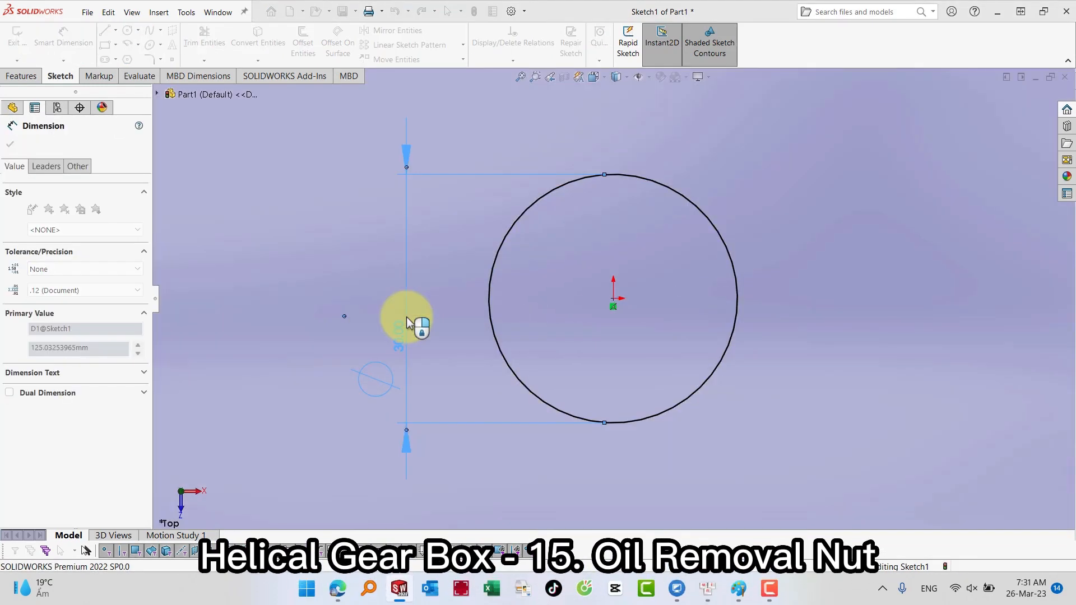
- Finish the circle sketch and extrude it upward 4 mm as a blind boss
{"action": "key", "text": "s"}
{"action": "left_click", "coordinate": [341, 346]}
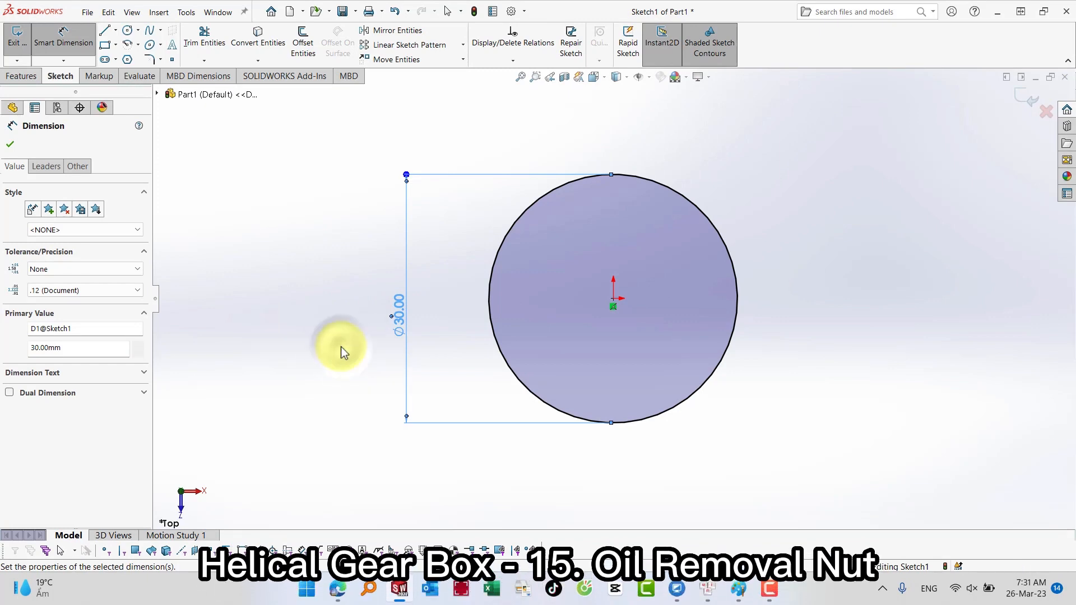
{"action": "key", "text": "s"}
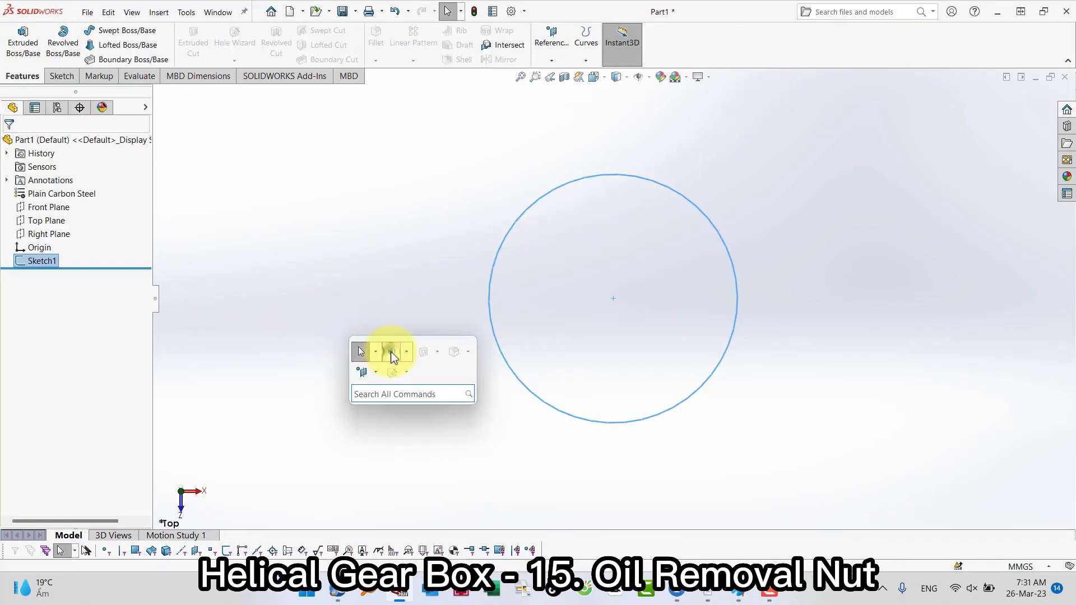
{"action": "left_click", "coordinate": [391, 352]}
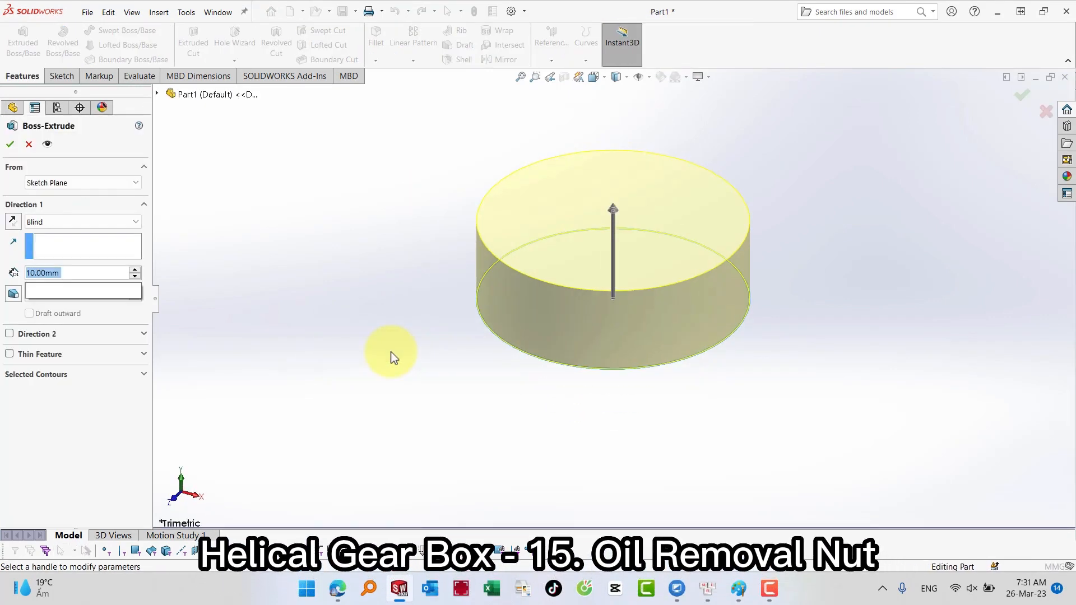
{"action": "key", "text": "Return"}
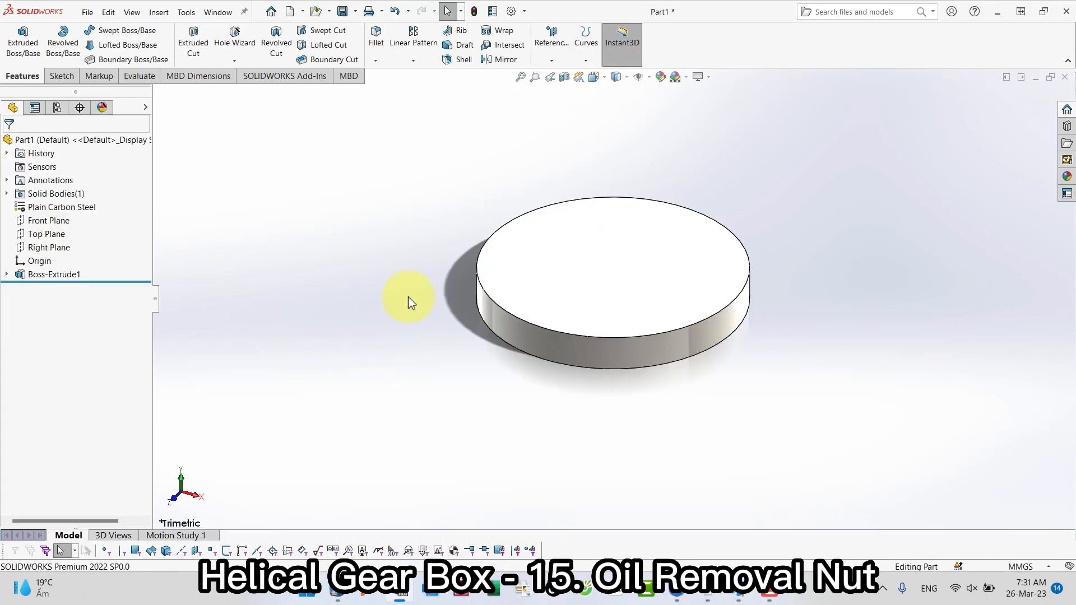
- Sketch a six-sided inscribed-circle polygon on the disc's top face, centred on the origin, with an inner circle about 16.2 mm in diameter
{"action": "key", "text": "f"}
{"action": "left_click", "coordinate": [644, 287]}
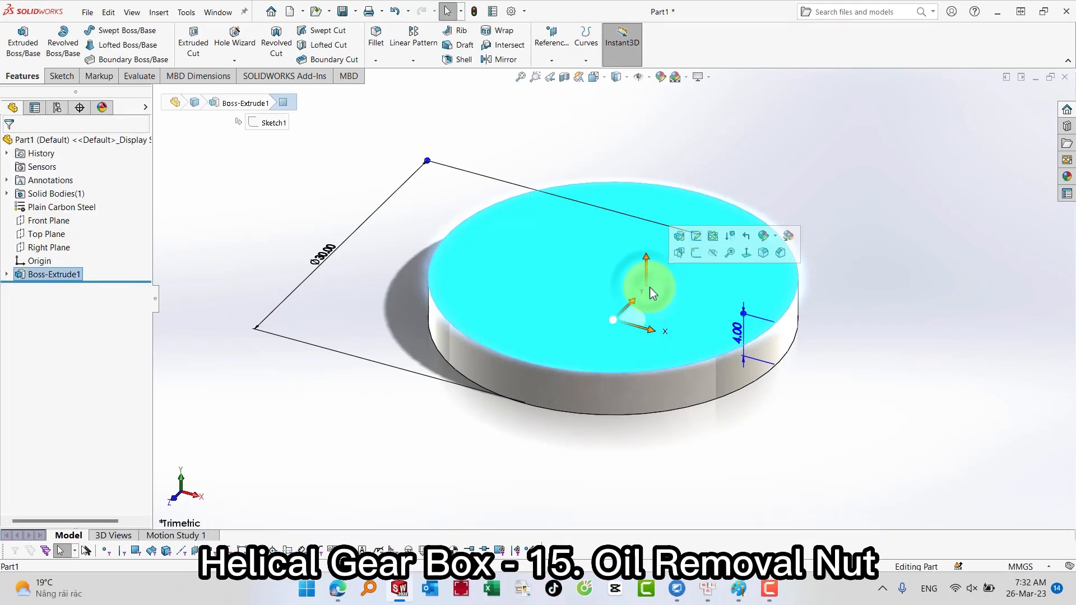
{"action": "left_click", "coordinate": [697, 256]}
{"action": "key", "text": "s"}
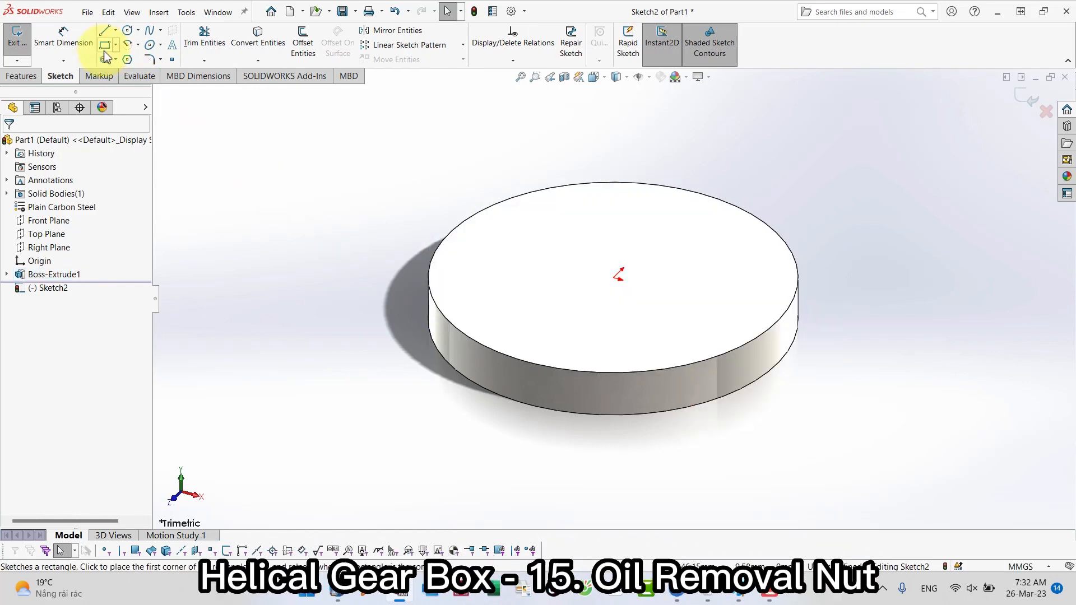
{"action": "left_click", "coordinate": [127, 59]}
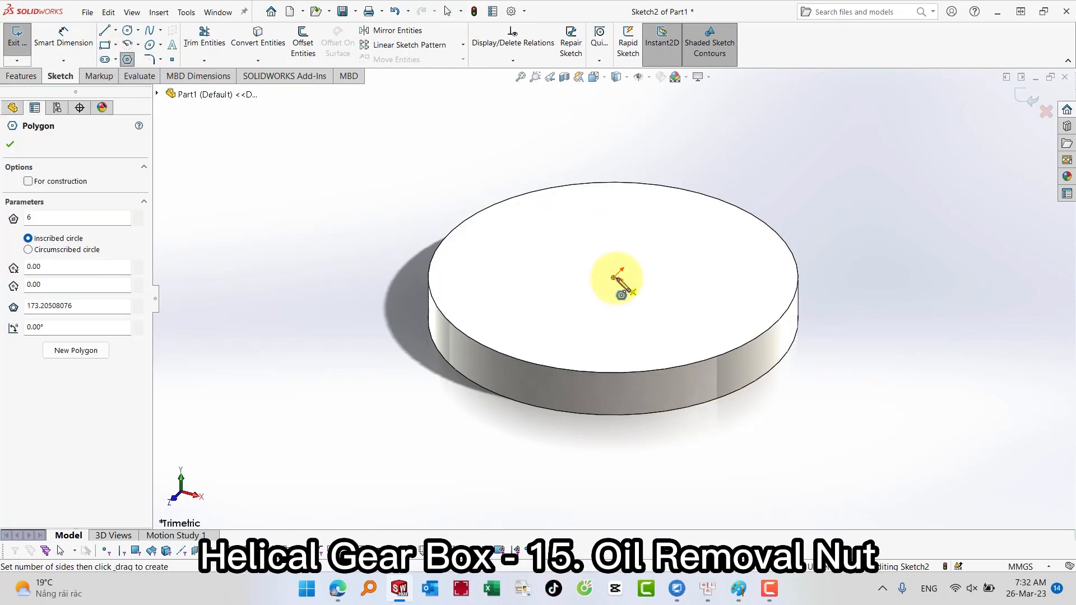
{"action": "left_click", "coordinate": [617, 276]}
{"action": "left_click", "coordinate": [716, 306]}
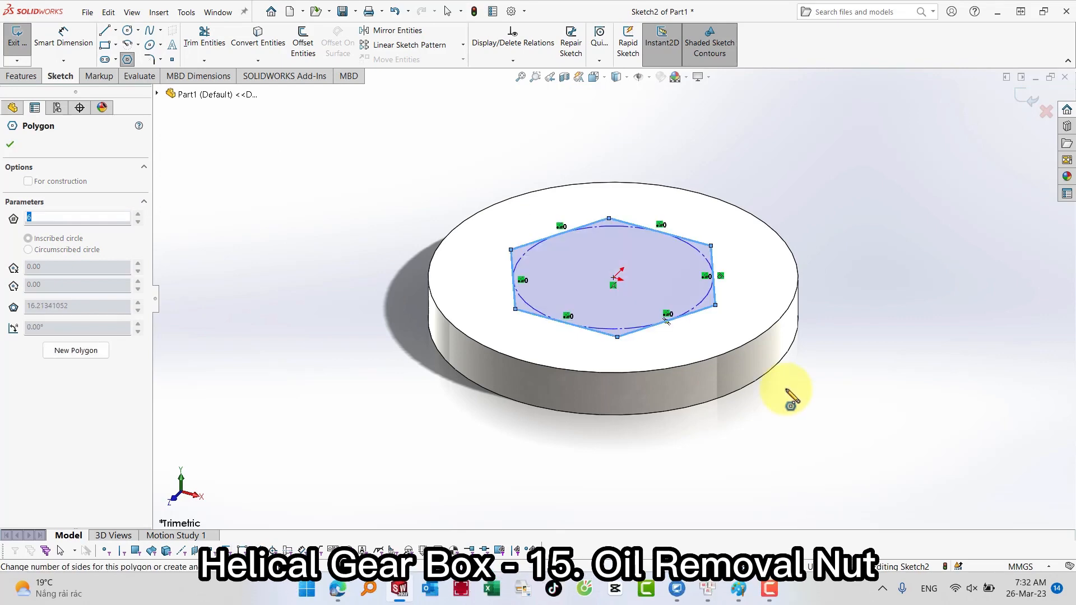
- Dimension the hexagon's inscribed construction circle with a diameter of 22 mm
{"action": "key", "text": "s"}
{"action": "left_click", "coordinate": [702, 256]}
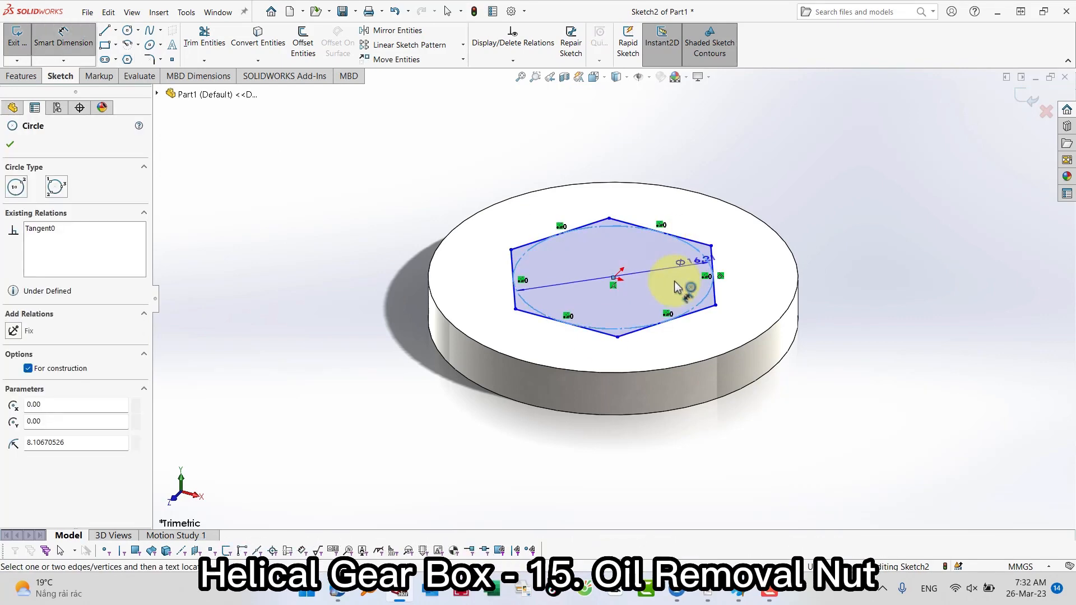
{"action": "left_click", "coordinate": [503, 414]}
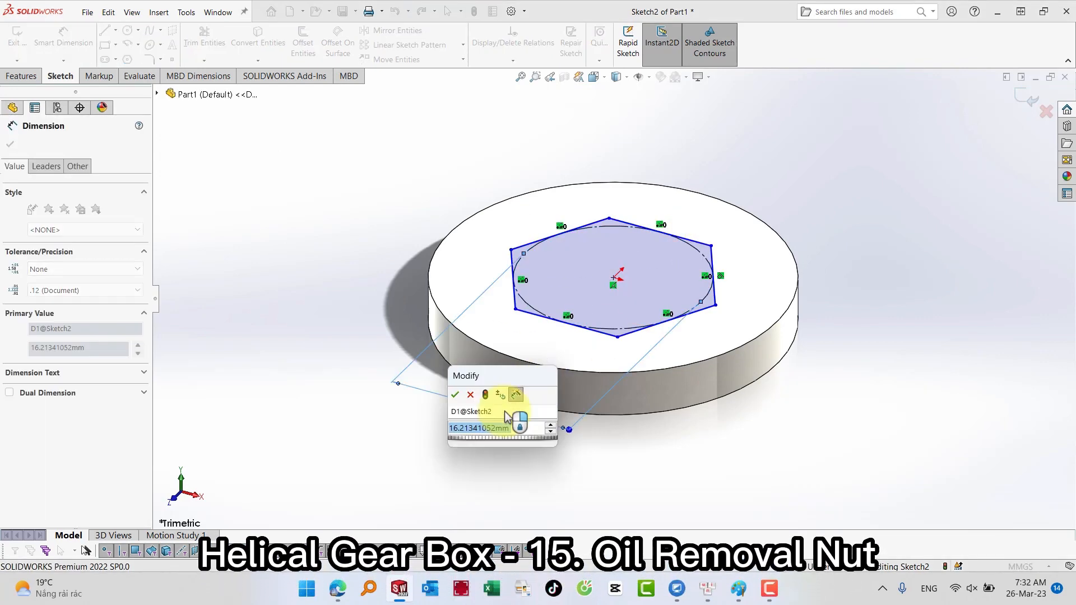
{"action": "type", "text": "22"}
{"action": "key", "text": "Return"}
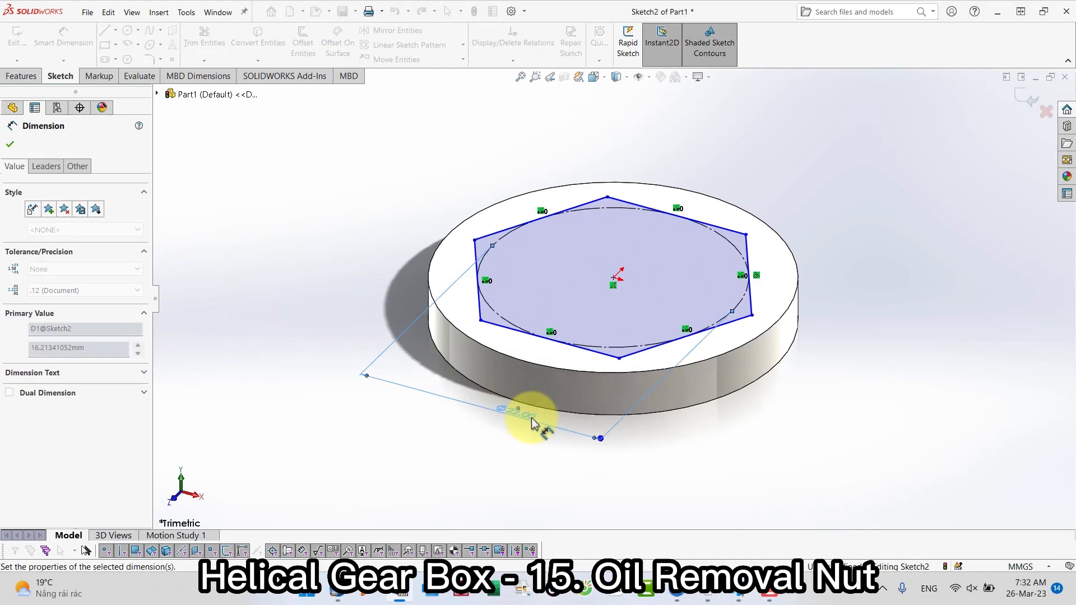
- Finish the hexagon sketch and extrude it 9 mm above the disc, merged with the existing body
{"action": "key", "text": "s"}
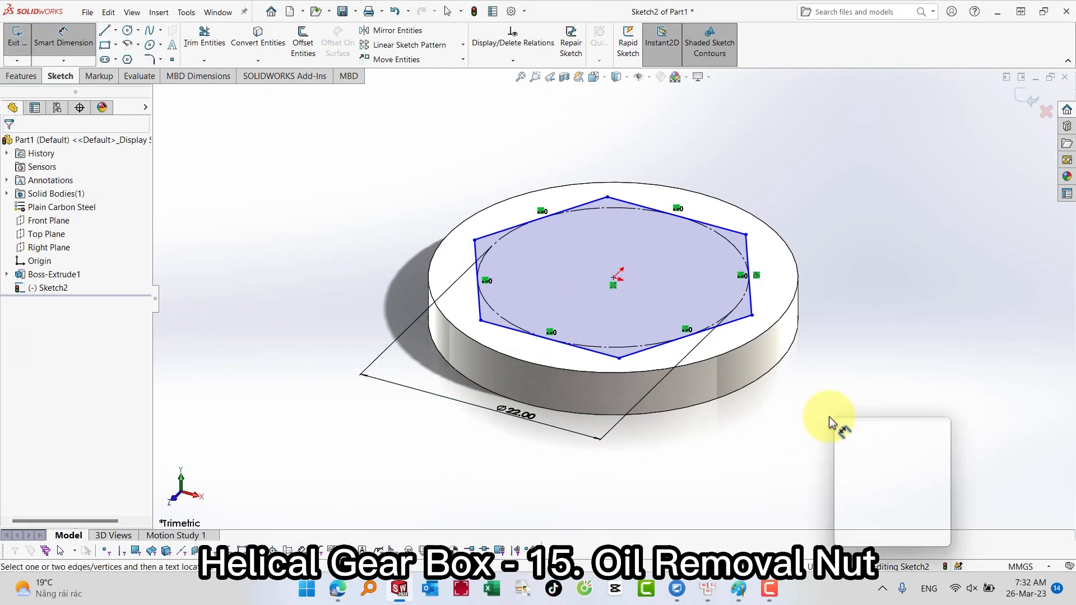
{"action": "left_click", "coordinate": [909, 435]}
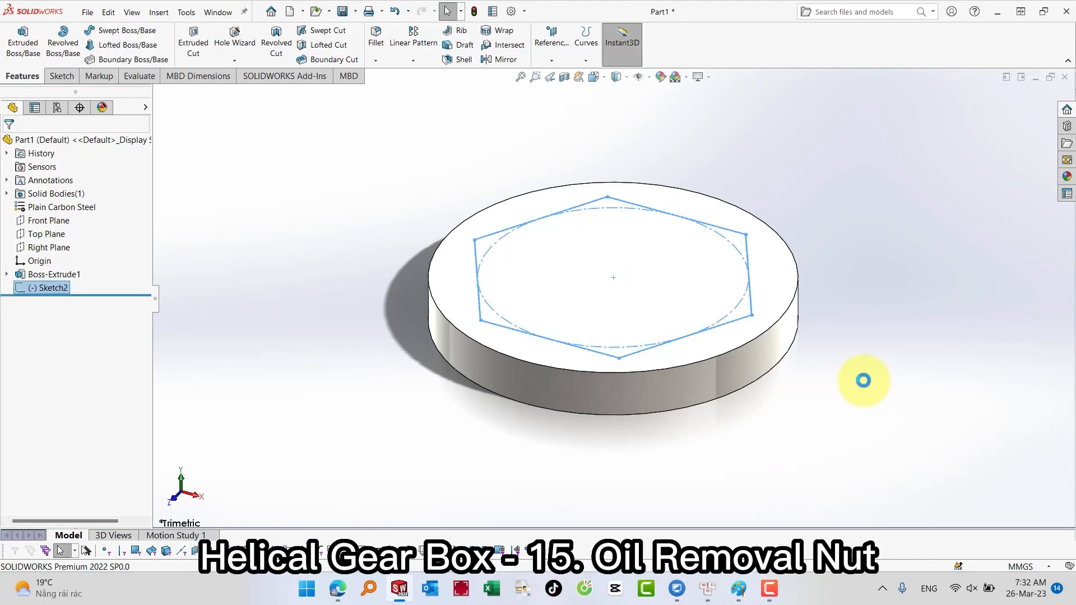
{"action": "key", "text": "s"}
{"action": "left_click", "coordinate": [901, 399]}
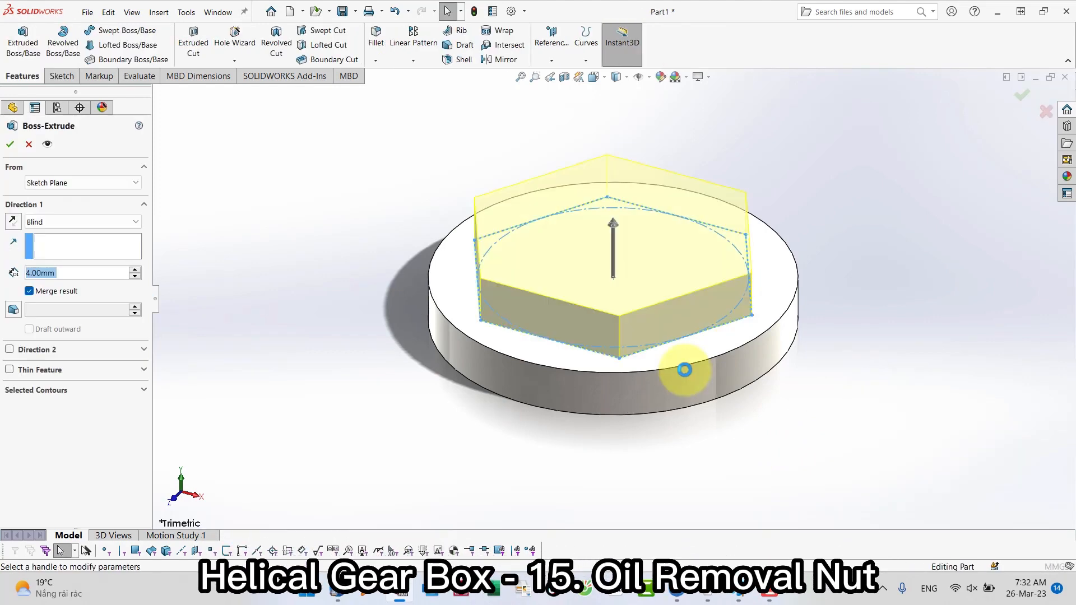
{"action": "key", "text": "Return"}
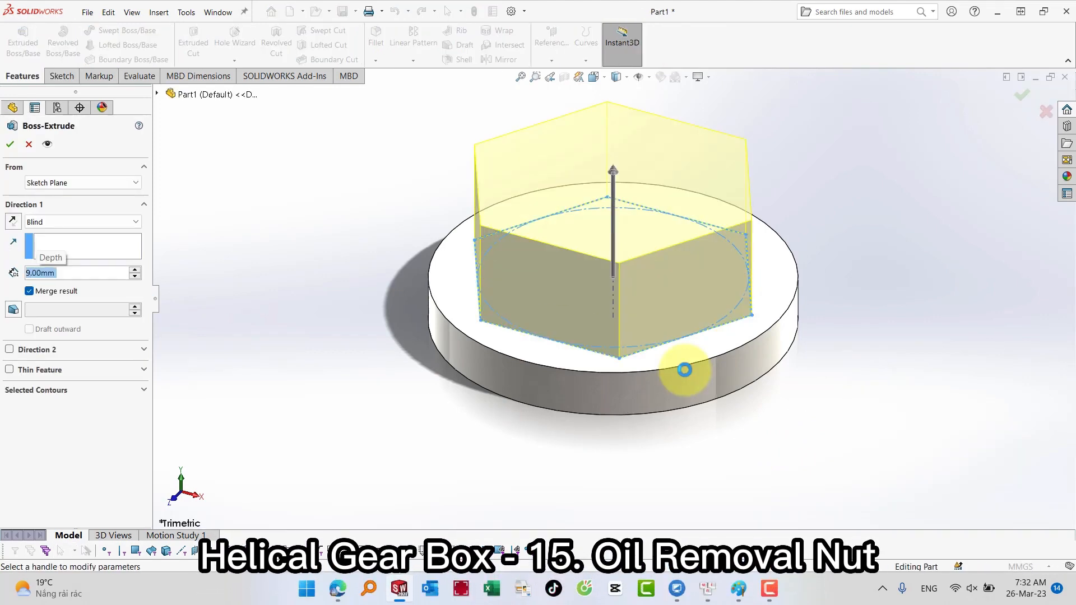
{"action": "left_click", "coordinate": [685, 447]}
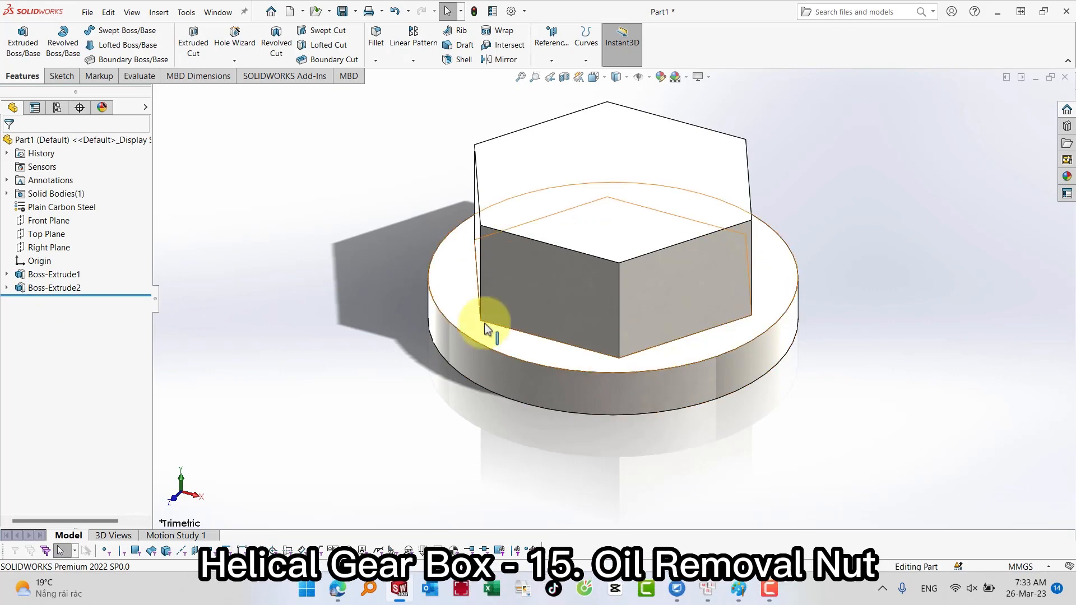
- Start a sketch on the Front Plane and draw a vertical construction line about 16 mm long upward from the origin
{"action": "left_click", "coordinate": [33, 222]}
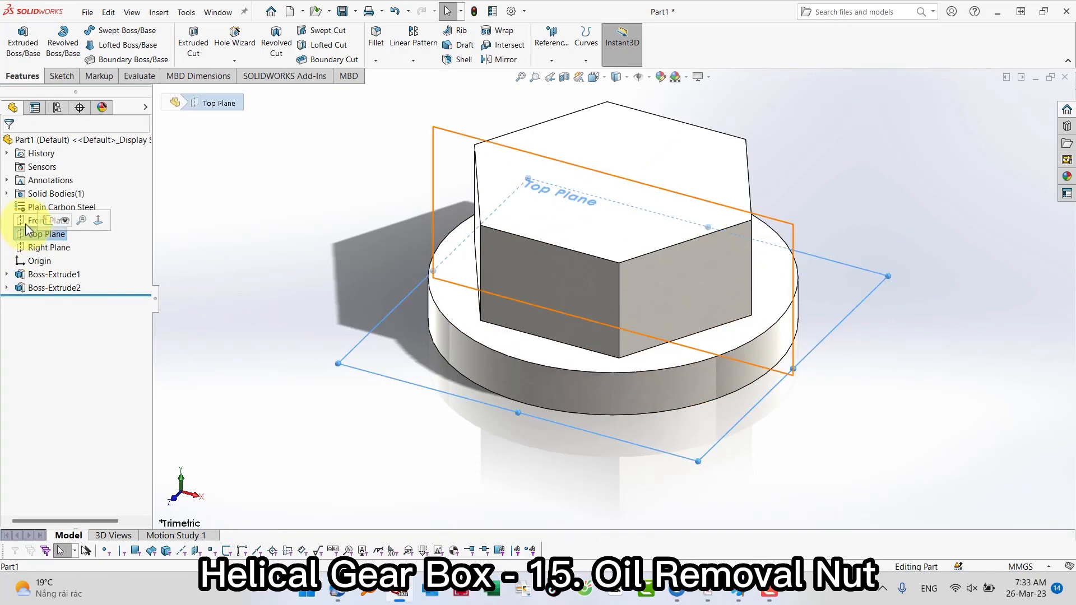
{"action": "left_click", "coordinate": [35, 208]}
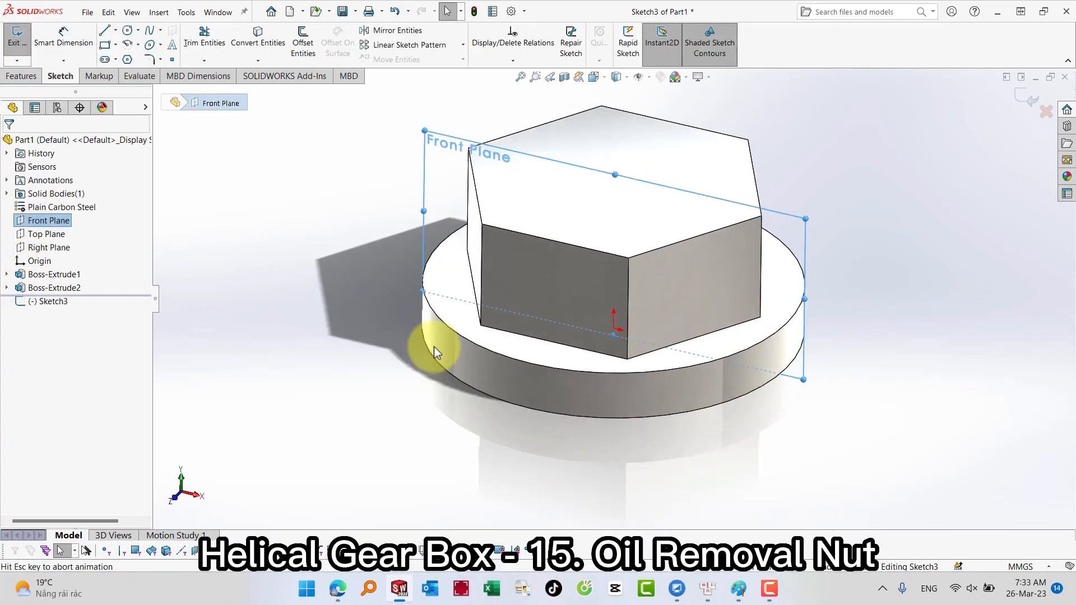
{"action": "left_click", "coordinate": [289, 235]}
{"action": "key", "text": "s"}
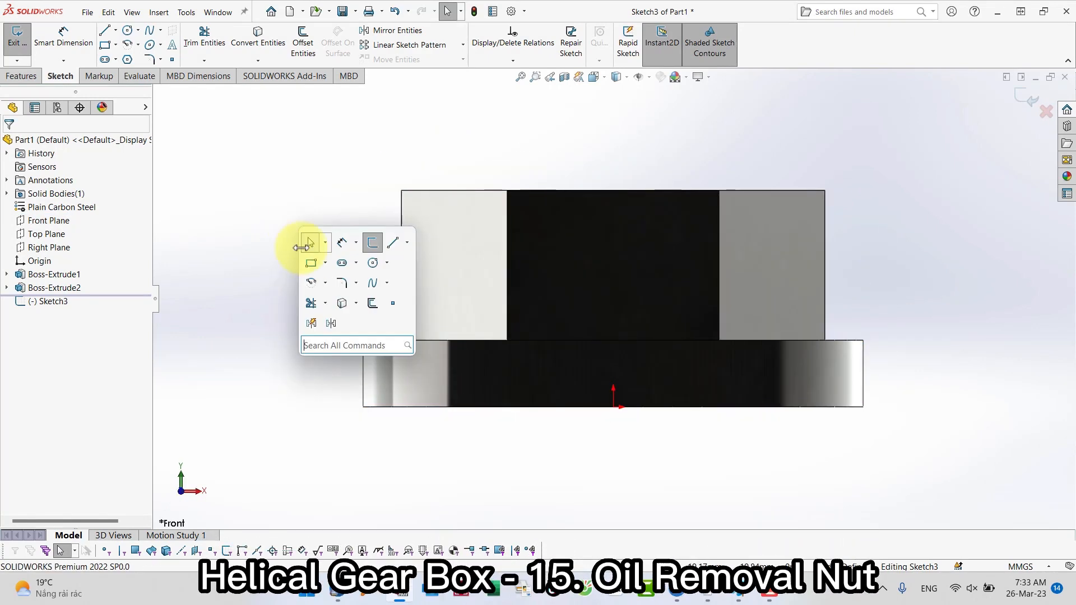
{"action": "left_click", "coordinate": [393, 247]}
{"action": "left_click", "coordinate": [29, 294]}
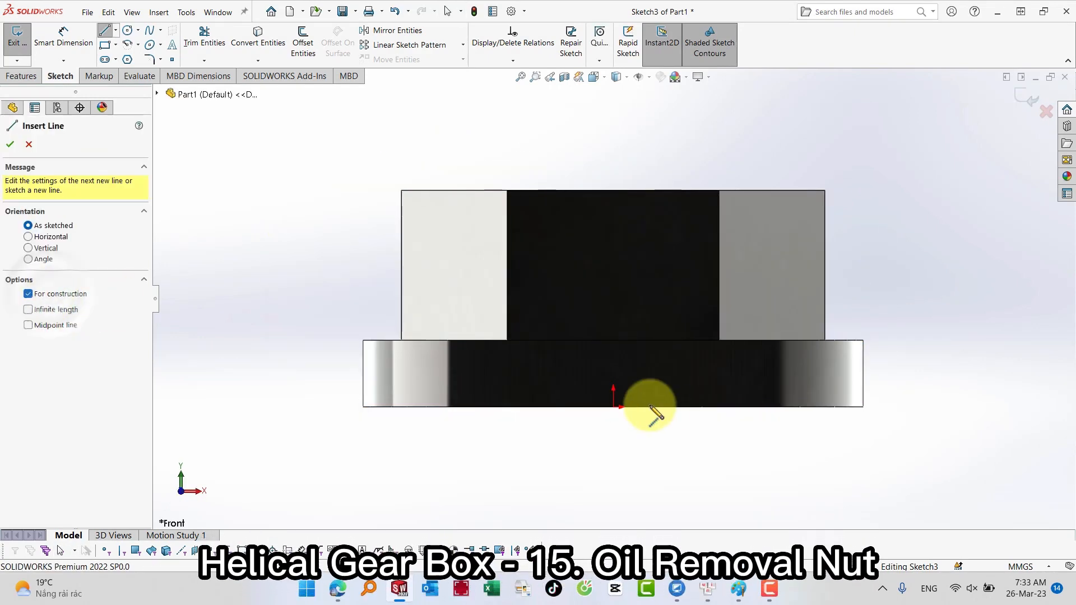
{"action": "left_click_drag", "start_coordinate": [615, 407], "coordinate": [614, 141]}
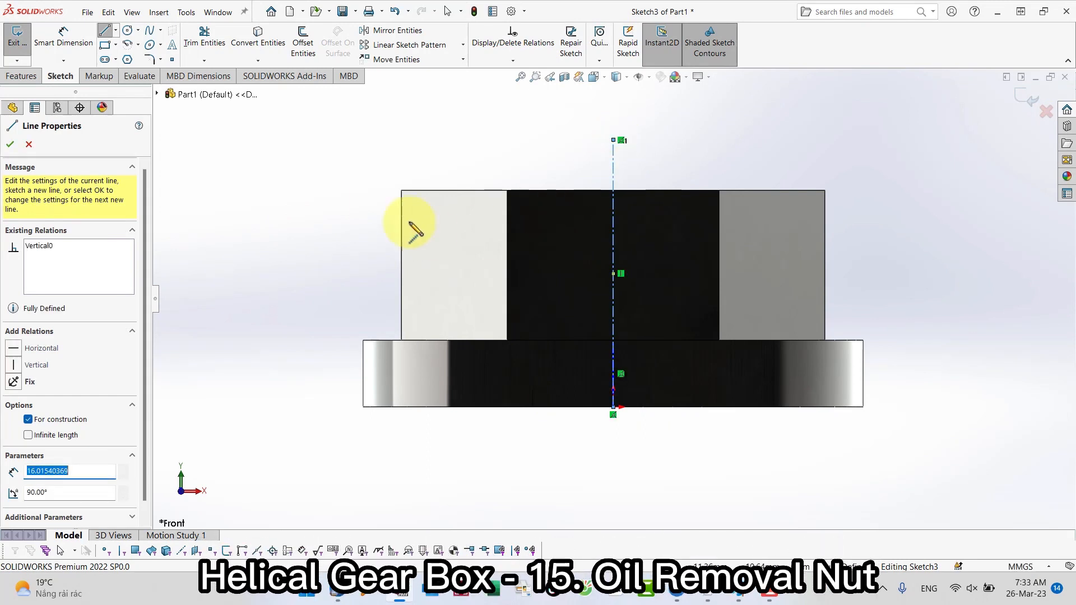
- Sketch a closed right triangle about 3.6 mm wide across the hexagon's upper-left corner, with its horizontal side along the top edge
{"action": "key", "text": "s"}
{"action": "left_click", "coordinate": [472, 220]}
{"action": "key", "text": "s"}
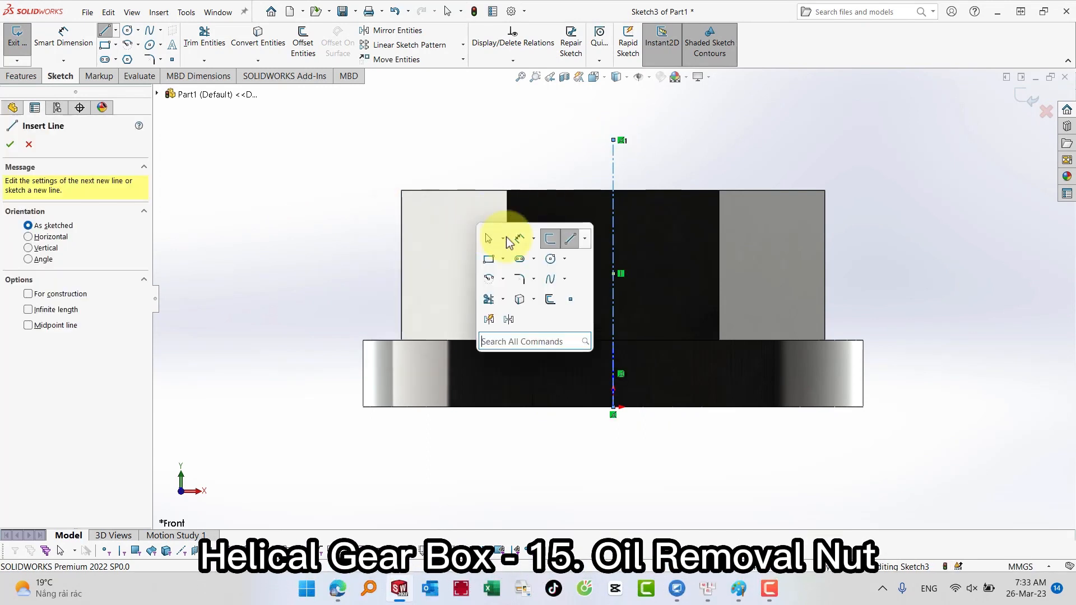
{"action": "left_click", "coordinate": [488, 236]}
{"action": "key", "text": "s"}
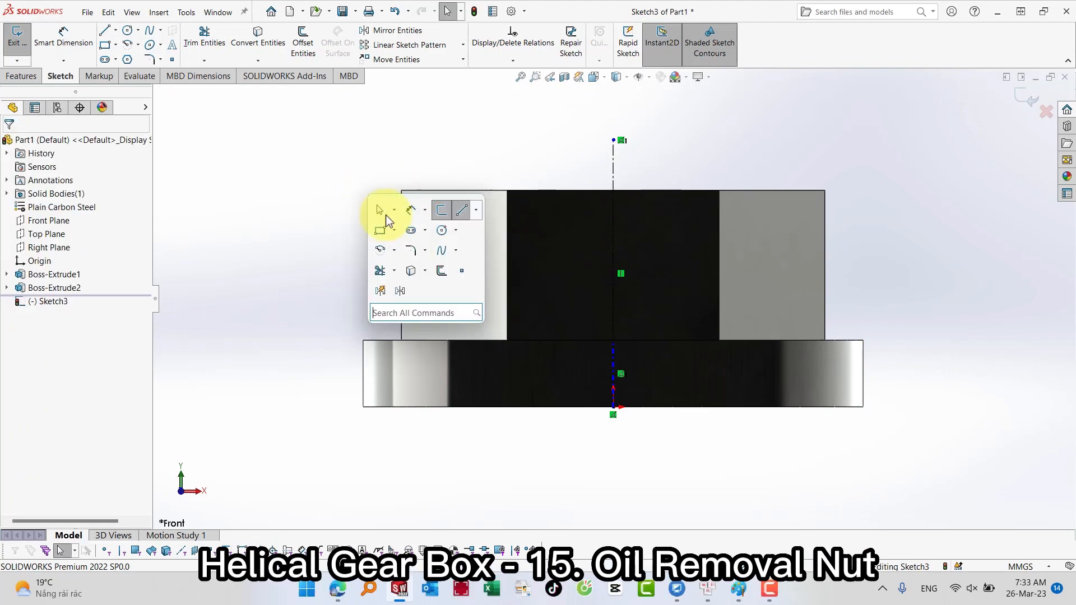
{"action": "left_click", "coordinate": [464, 216]}
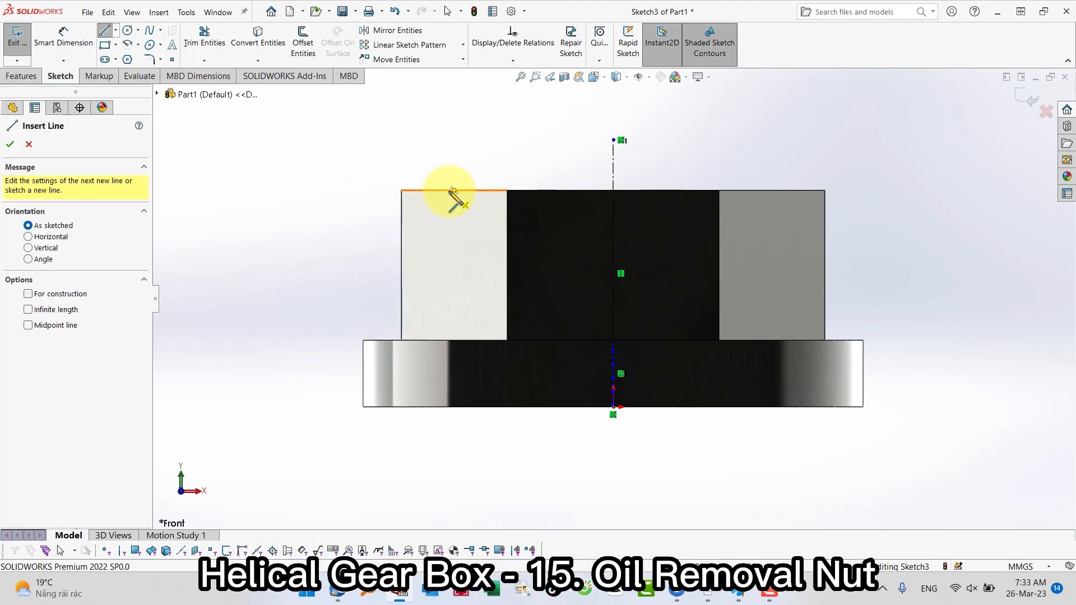
{"action": "left_click_drag", "start_coordinate": [437, 191], "coordinate": [376, 231]}
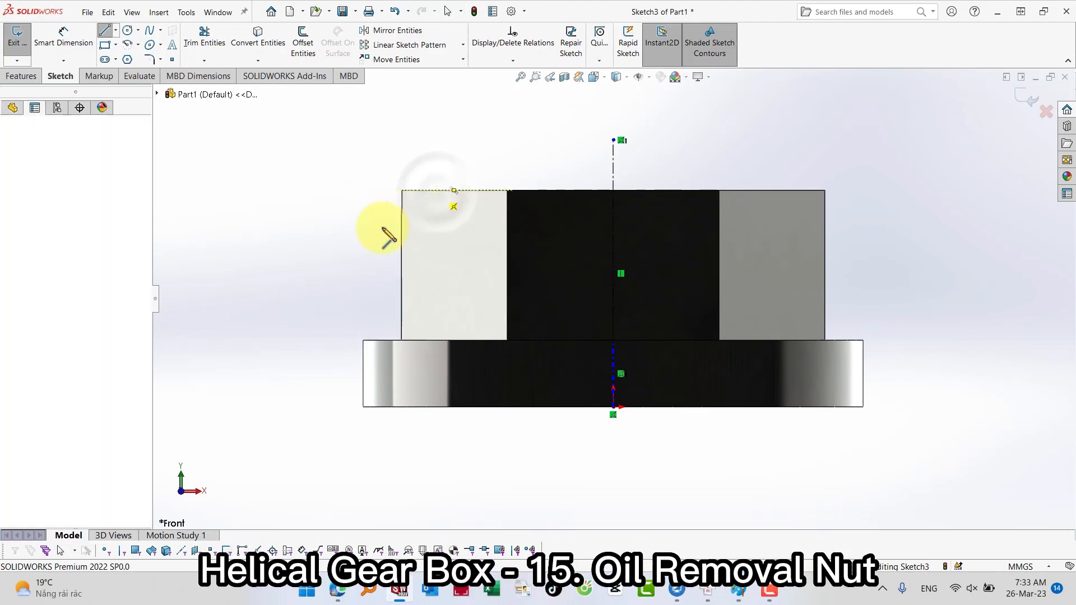
{"action": "left_click", "coordinate": [377, 191]}
{"action": "left_click", "coordinate": [437, 190]}
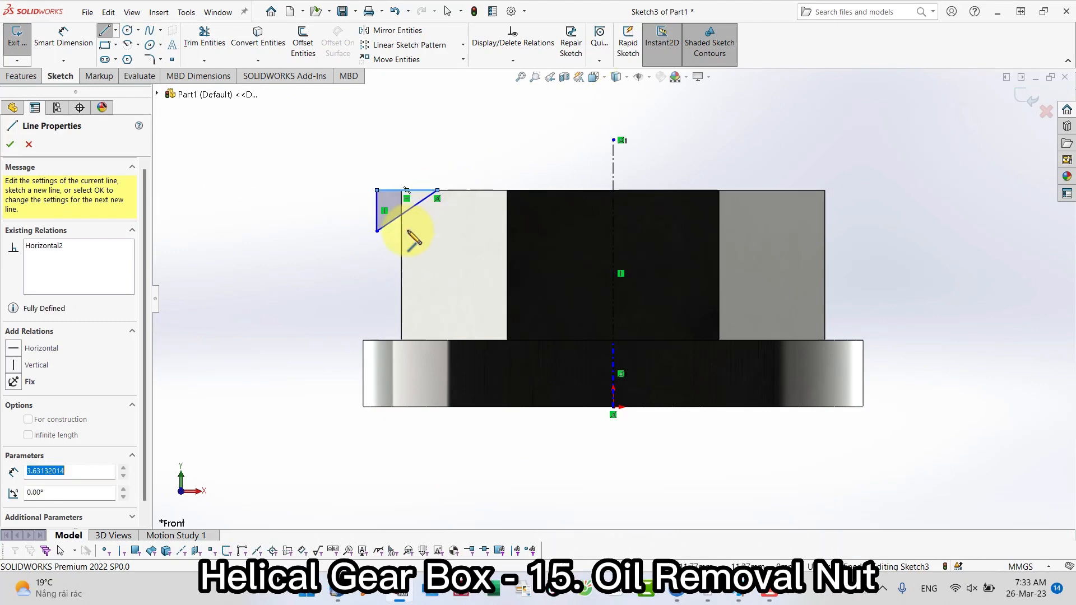
{"action": "key", "text": "Escape"}
- Dimension the angle between the triangle's horizontal side and its sloped side as 30°
{"action": "key", "text": "s"}
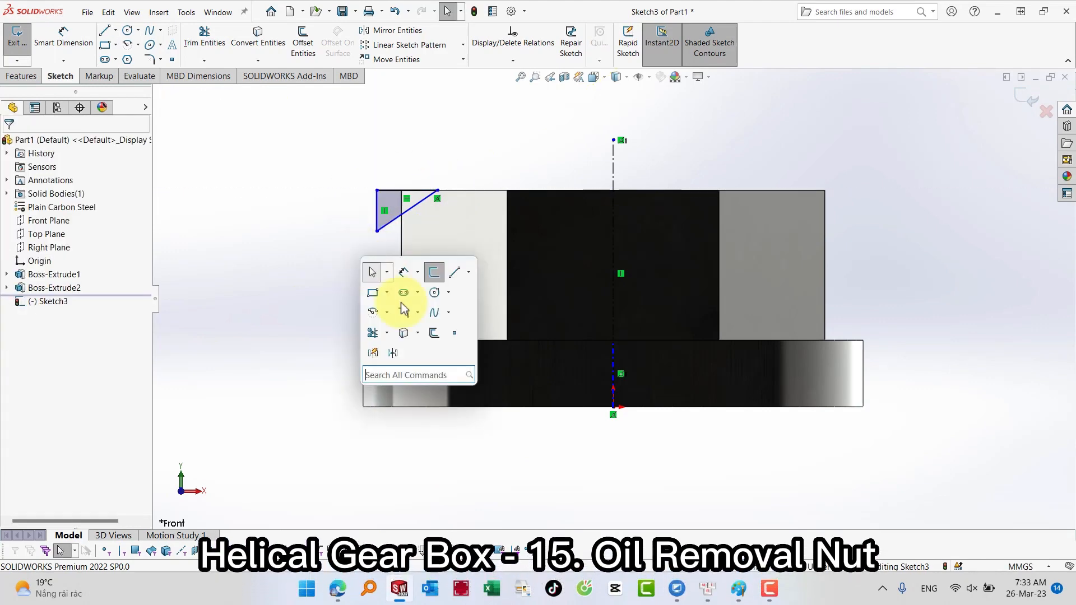
{"action": "left_click", "coordinate": [405, 273]}
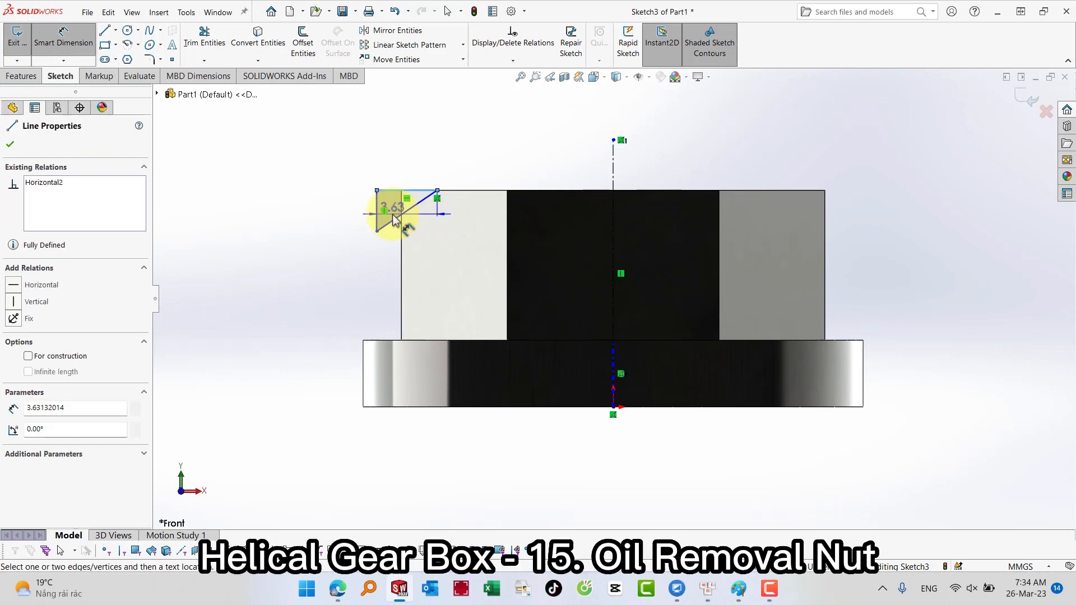
{"action": "left_click", "coordinate": [393, 216]}
{"action": "left_click", "coordinate": [306, 228]}
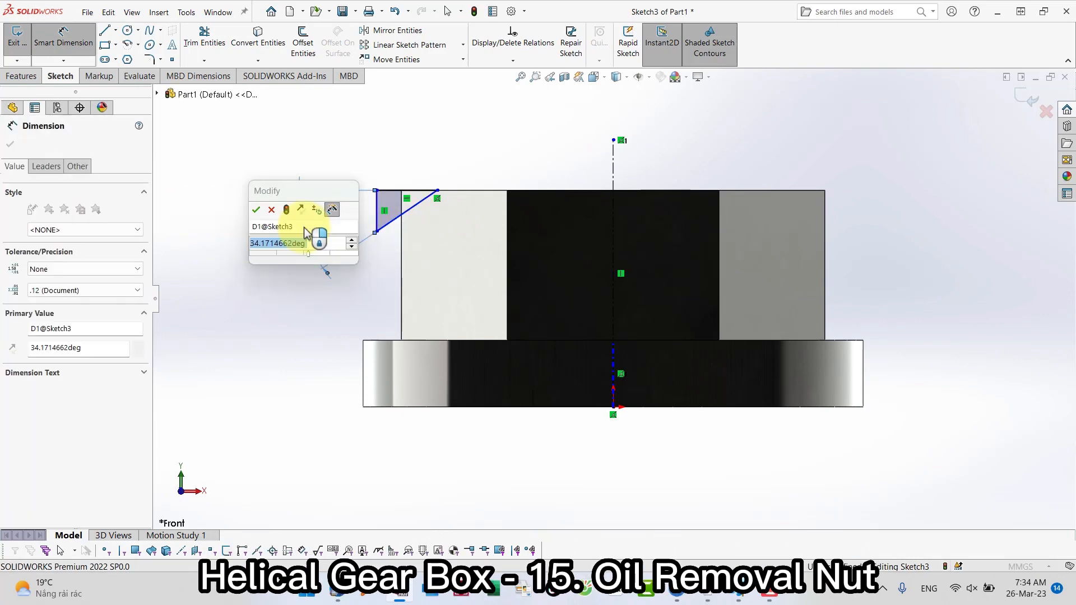
{"action": "type", "text": "30"}
{"action": "key", "text": "Return"}
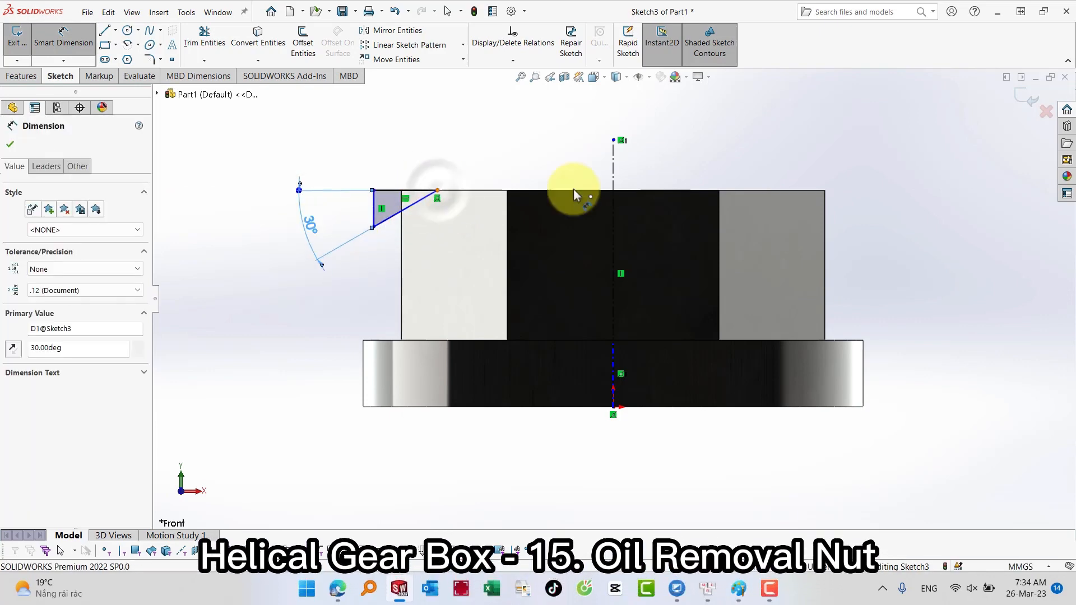
- Add a 21 mm diametric dimension from the triangle's inner corner point across the vertical centreline
{"action": "left_click", "coordinate": [616, 162]}
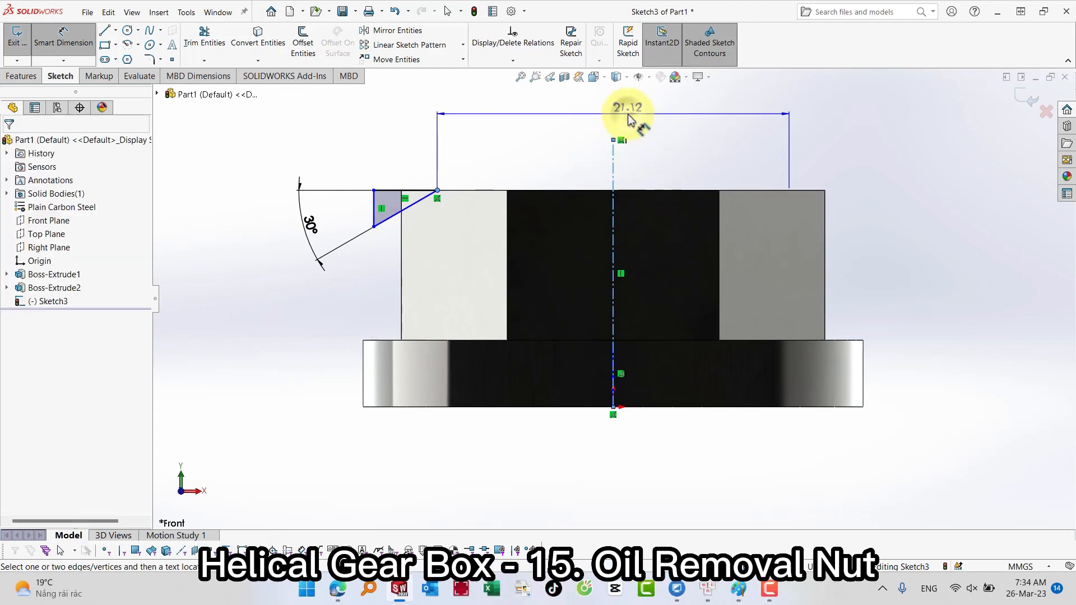
{"action": "left_click", "coordinate": [626, 109]}
{"action": "type", "text": "21"}
{"action": "key", "text": "Return"}
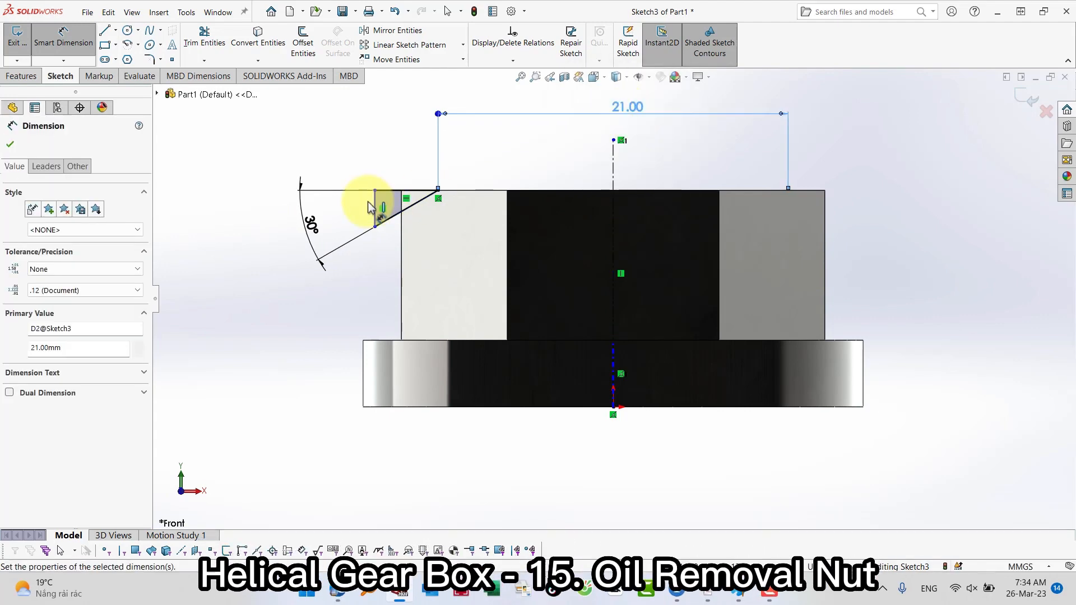
- Add a 30 mm diametric dimension from the triangle's outer vertical side across the centreline and close the sketch
{"action": "left_click", "coordinate": [375, 207]}
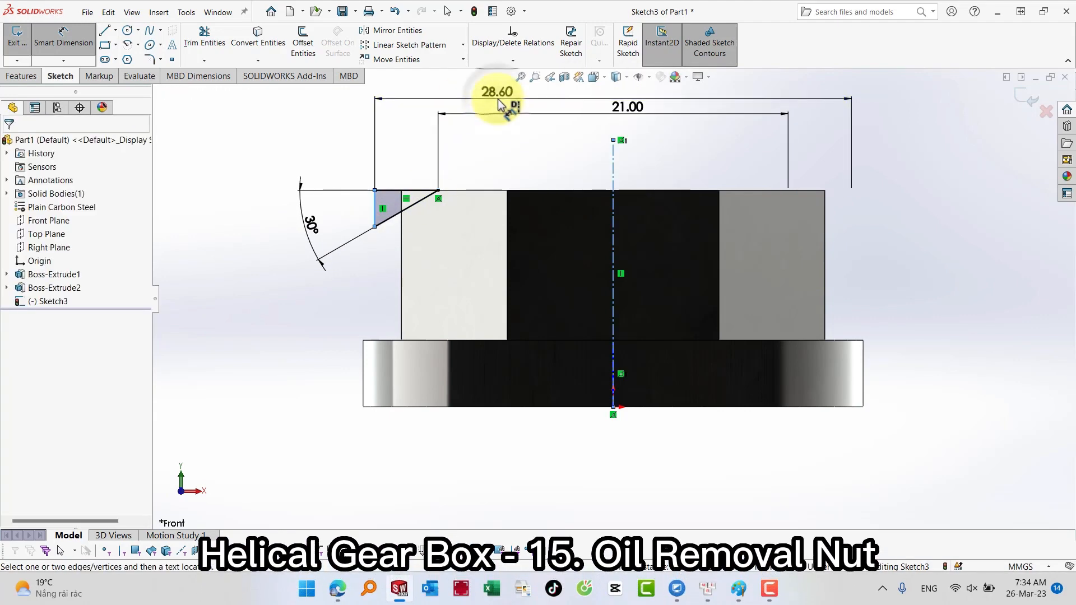
{"action": "left_click", "coordinate": [500, 102]}
{"action": "type", "text": "30"}
{"action": "key", "text": "Return"}
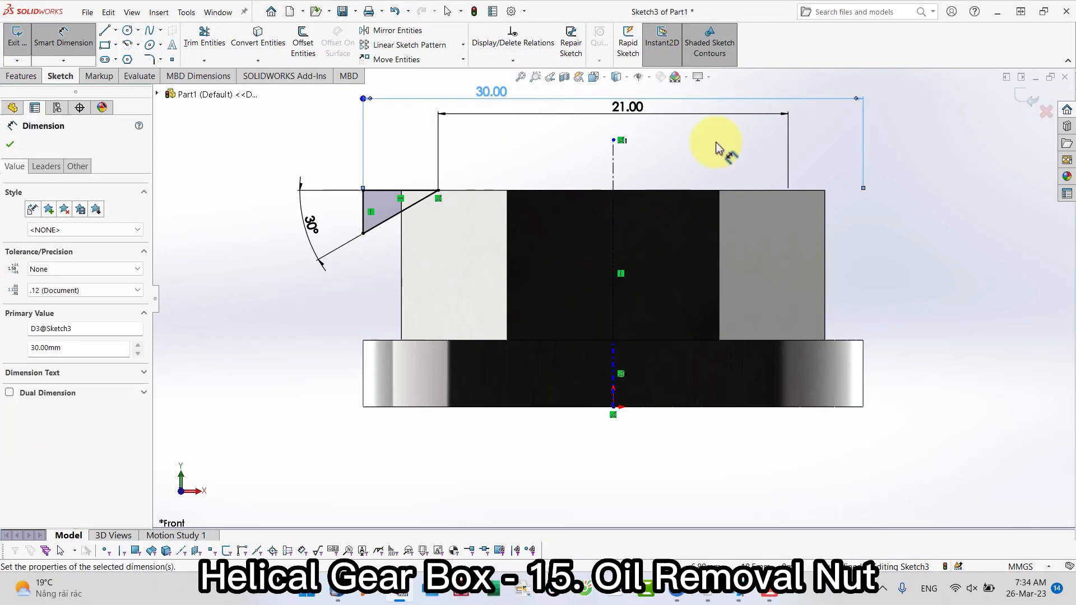
{"action": "right_click", "coordinate": [982, 130]}
{"action": "left_click", "coordinate": [1026, 163]}
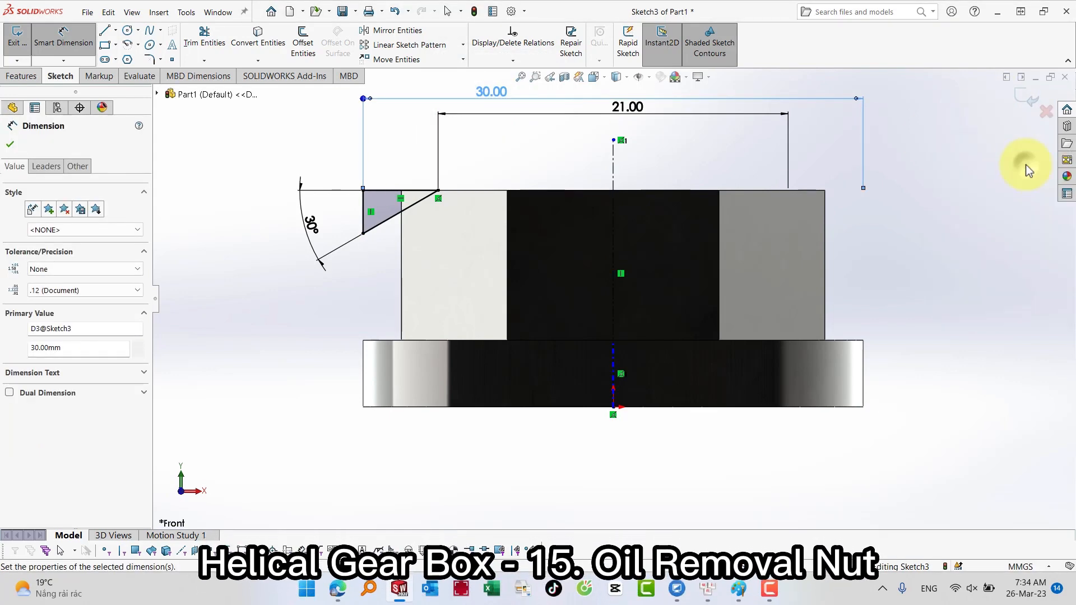
- Cut the hexagon's upper corners by revolving the triangle sketch 360° around the vertical centreline
{"action": "key", "text": "s"}
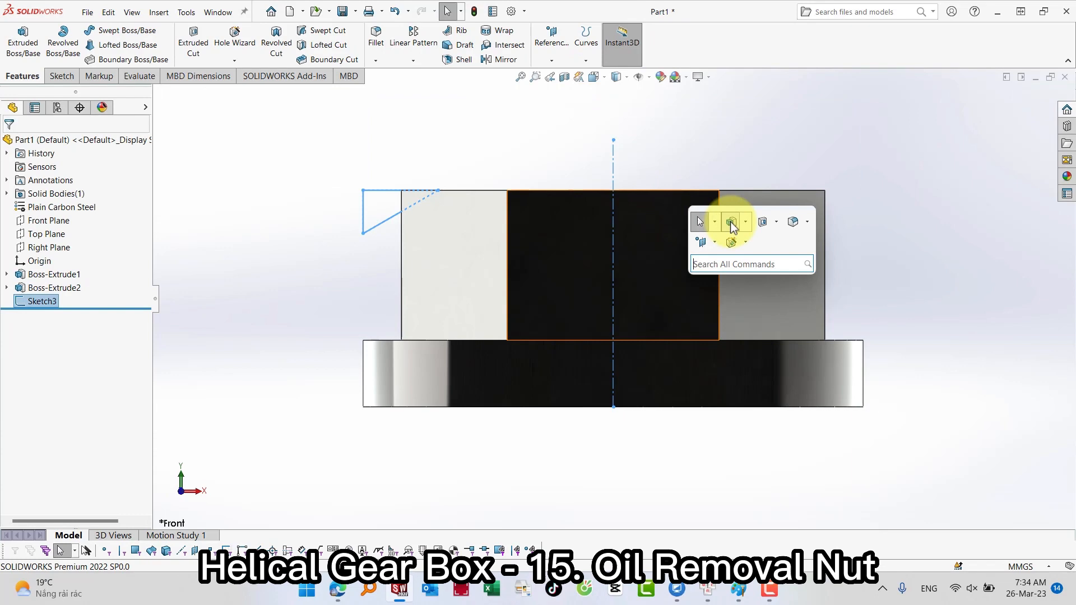
{"action": "left_click", "coordinate": [778, 225]}
{"action": "left_click", "coordinate": [779, 254]}
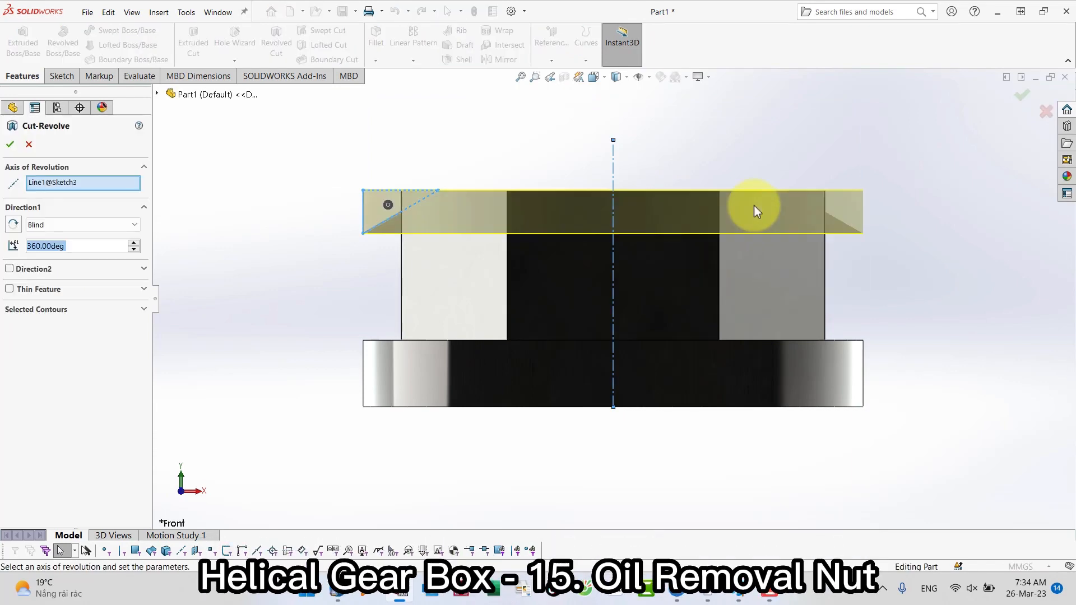
{"action": "left_click", "coordinate": [10, 146]}
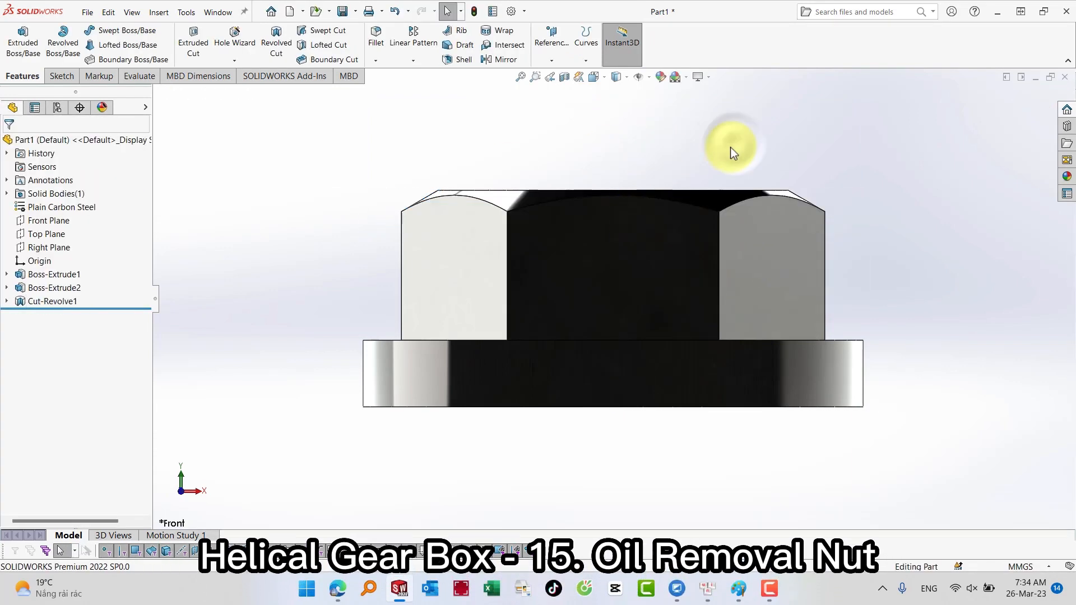
- Start a sketch on the flange's underside and draw a circle about 14.6 mm in diameter centred on the origin
{"action": "middle_click_drag", "start_coordinate": [733, 149], "coordinate": [564, 210]}
{"action": "key", "text": "ctrl+7"}
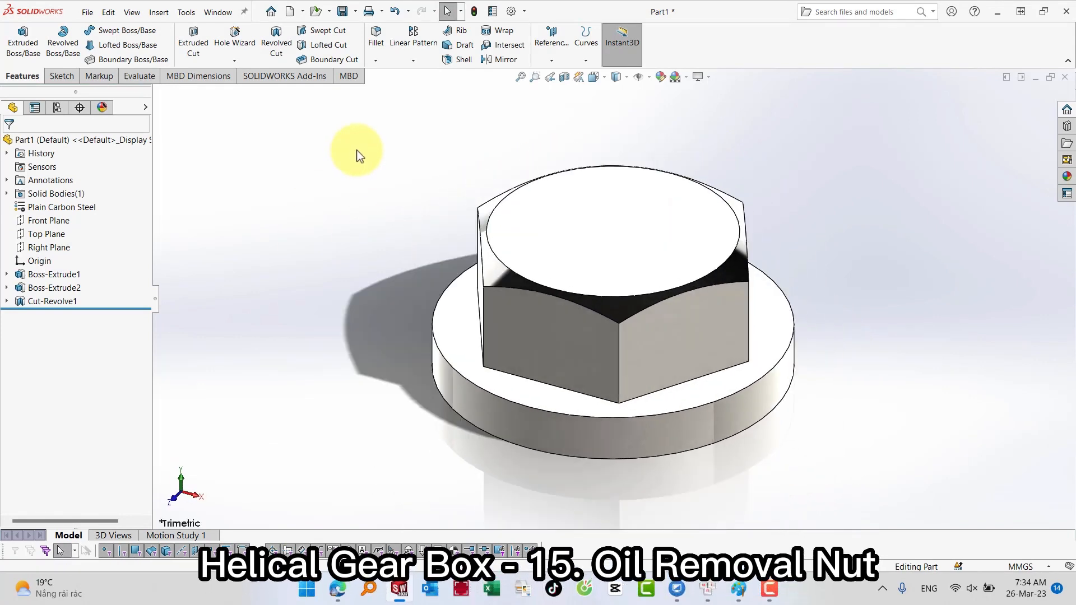
{"action": "middle_click_drag", "start_coordinate": [526, 385], "coordinate": [510, 149]}
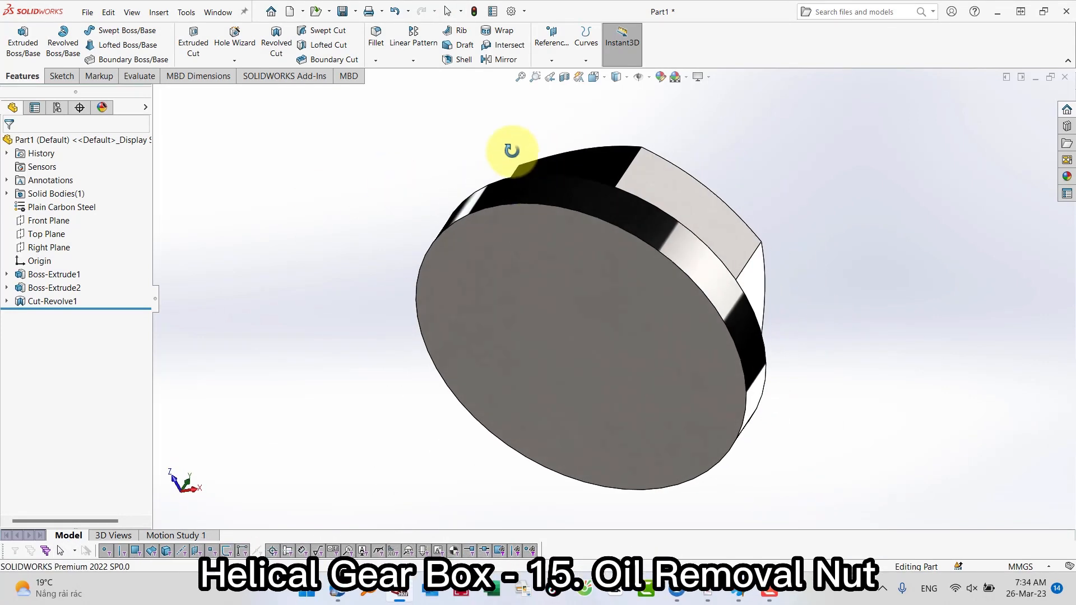
{"action": "left_click", "coordinate": [586, 326]}
{"action": "left_click", "coordinate": [622, 274]}
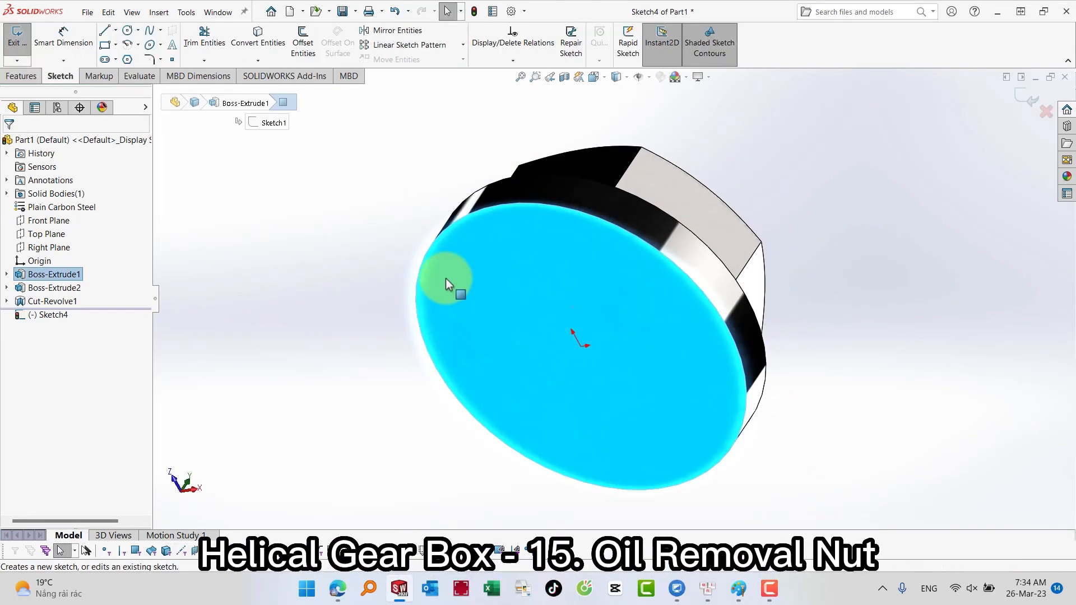
{"action": "key", "text": "s"}
{"action": "left_click", "coordinate": [525, 322]}
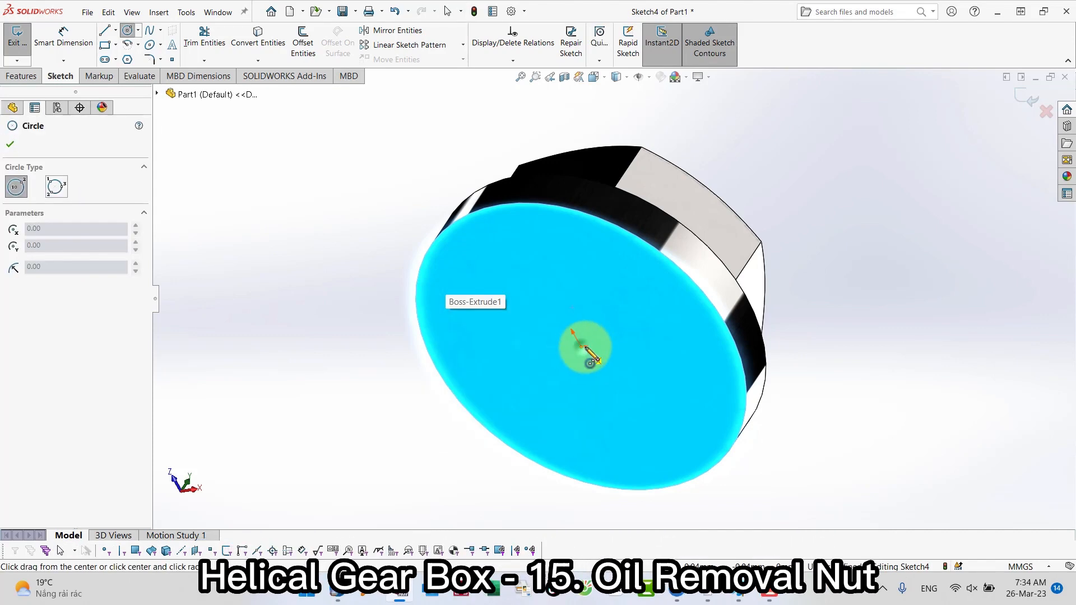
{"action": "left_click_drag", "start_coordinate": [584, 348], "coordinate": [661, 372]}
- Dimension the circle on the flange's underside to 20 mm diameter and close the sketch
{"action": "key", "text": "s"}
{"action": "left_click", "coordinate": [707, 406]}
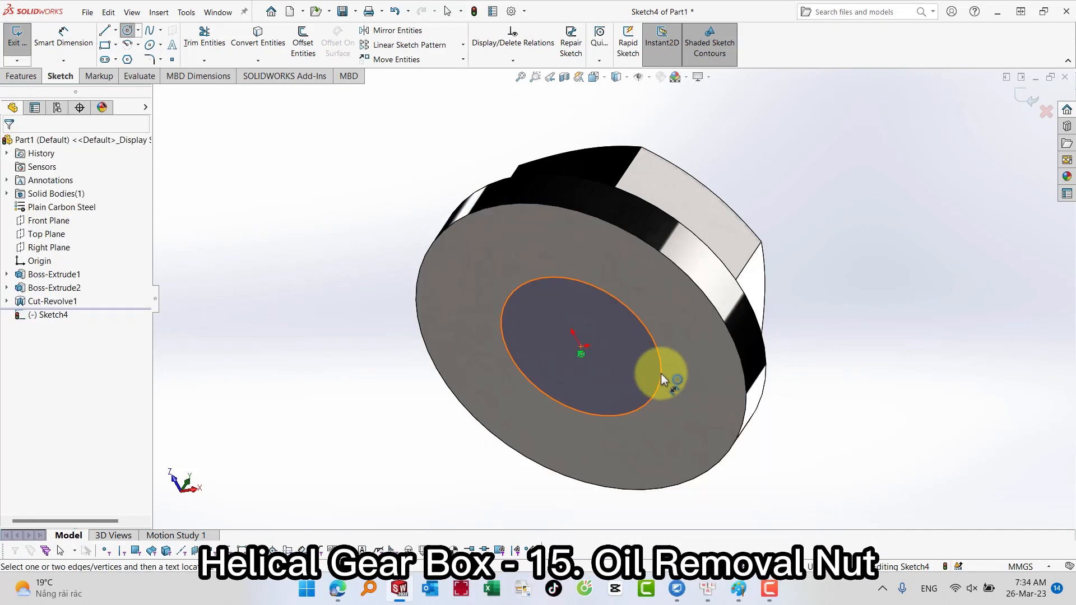
{"action": "left_click", "coordinate": [661, 373]}
{"action": "left_click", "coordinate": [832, 393]}
{"action": "type", "text": "20"}
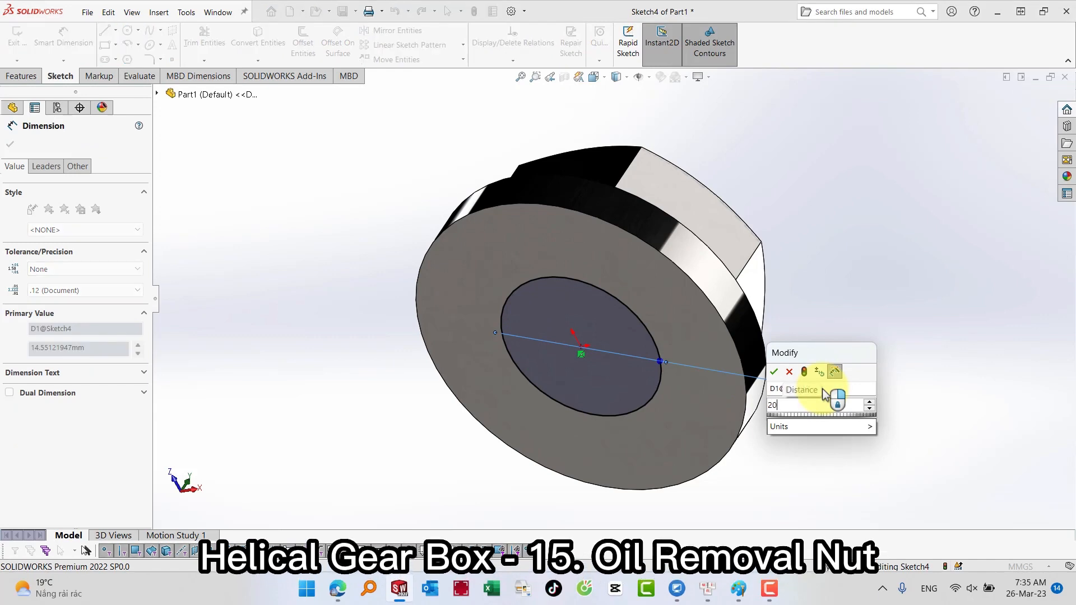
{"action": "key", "text": "Return"}
{"action": "key", "text": "s"}
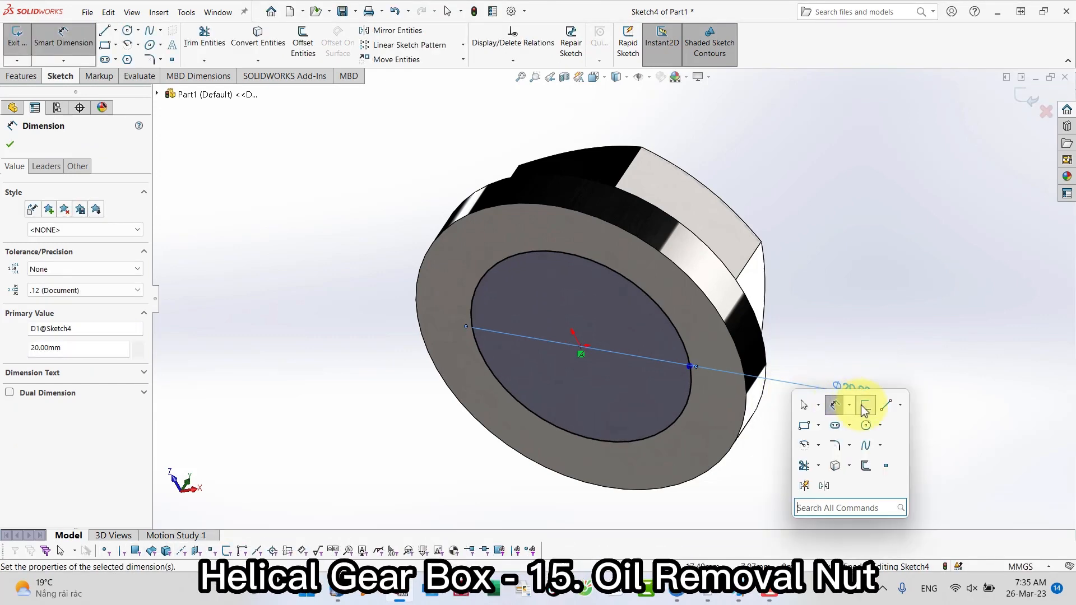
{"action": "left_click", "coordinate": [865, 406]}
- Extrude the 20 mm circle 15 mm away from the flange's underside as a boss
{"action": "key", "text": "s"}
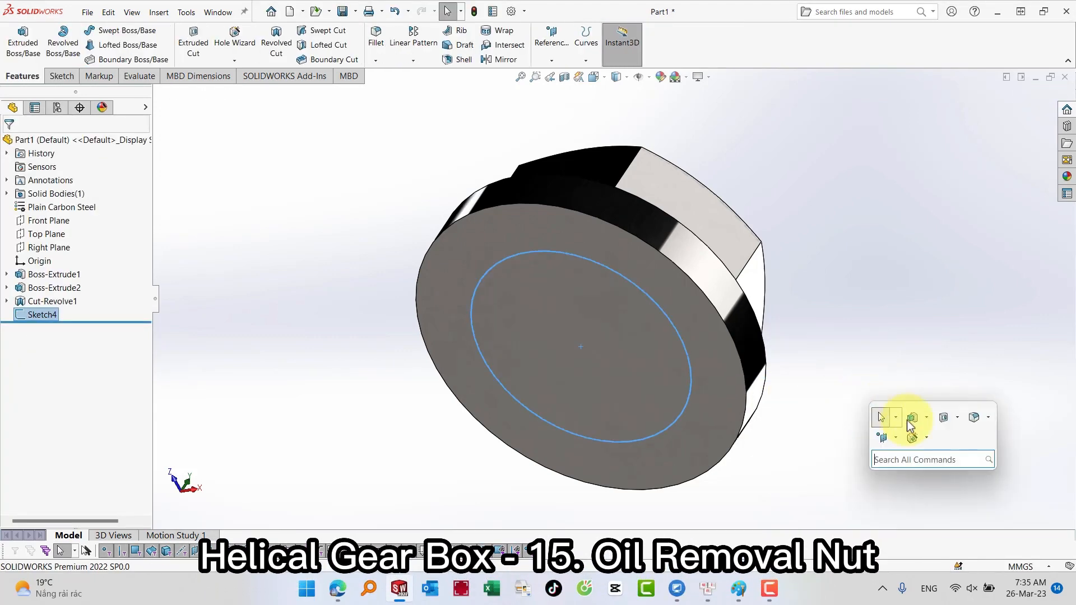
{"action": "type", "text": "15"}
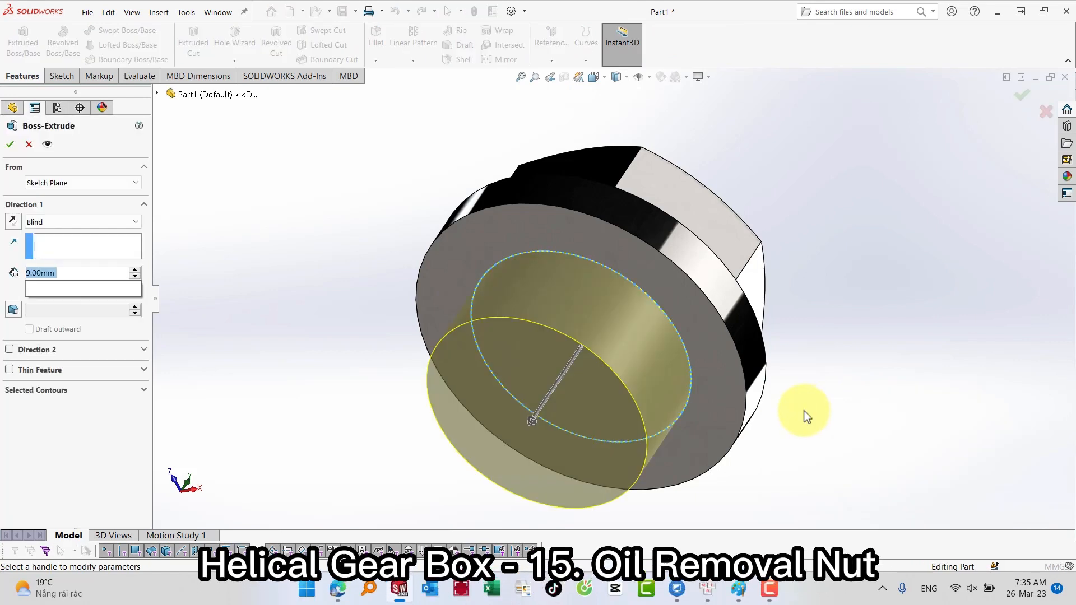
{"action": "key", "text": "Return"}
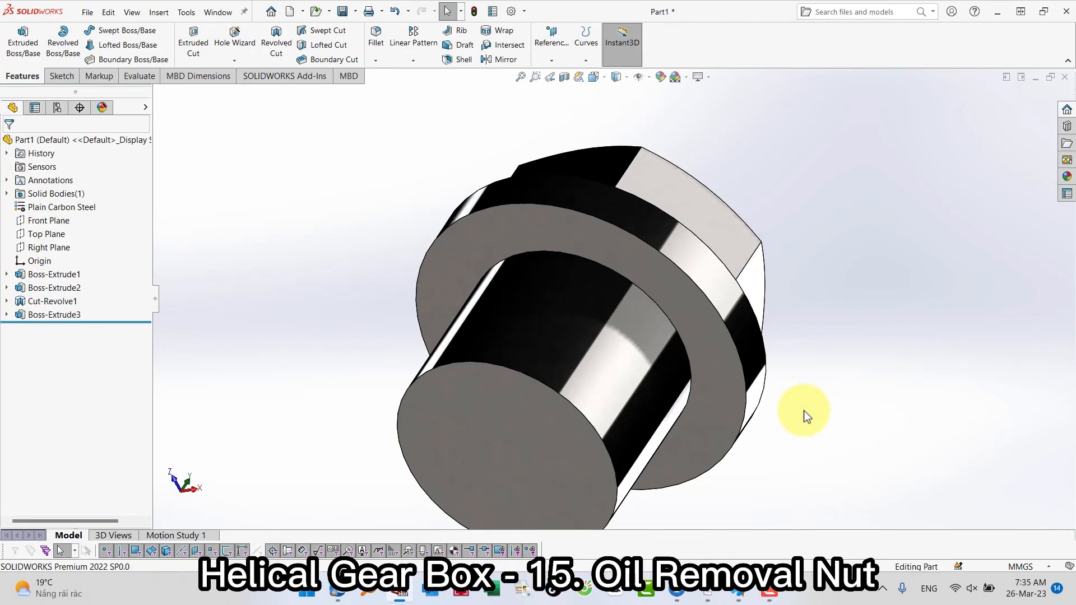
- Chamfer the rim of the cylindrical stud's end face with a 2 mm distance at 45°
{"action": "key", "text": "s"}
{"action": "left_click", "coordinate": [929, 428]}
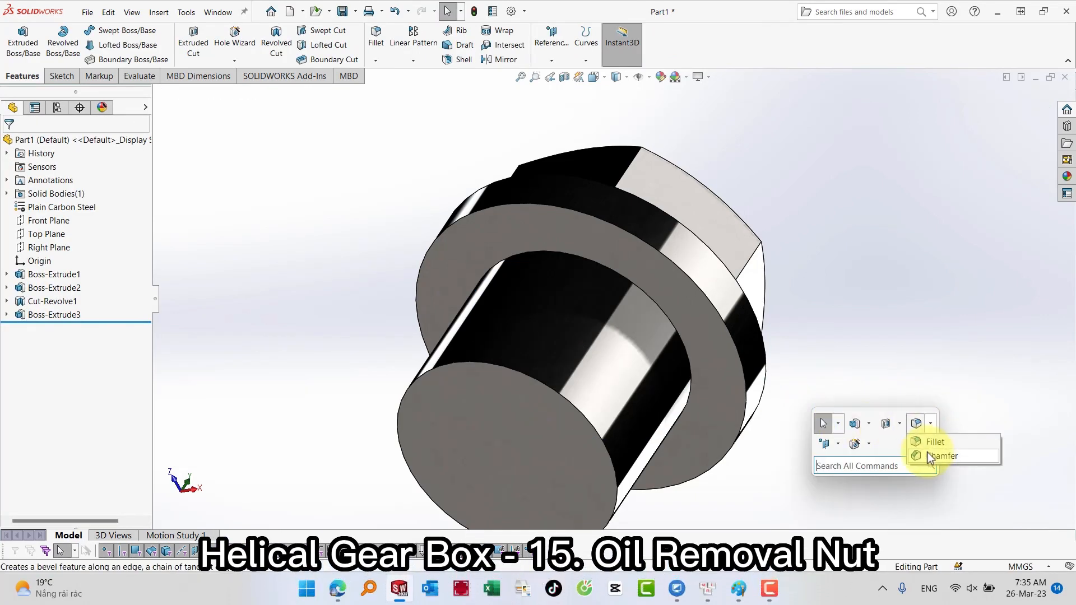
{"action": "left_click", "coordinate": [932, 453]}
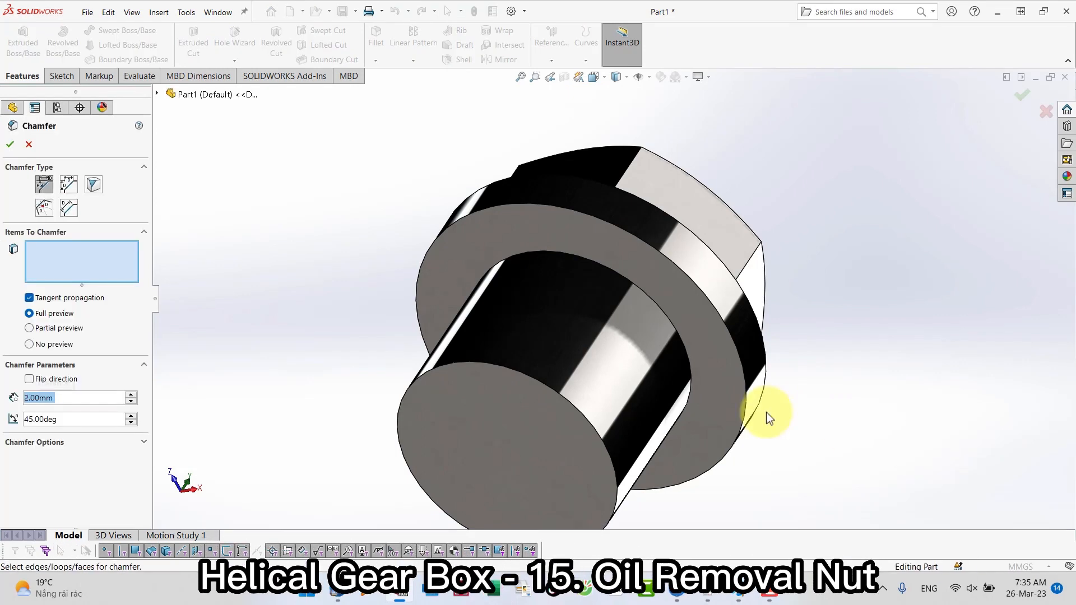
{"action": "left_click", "coordinate": [537, 459]}
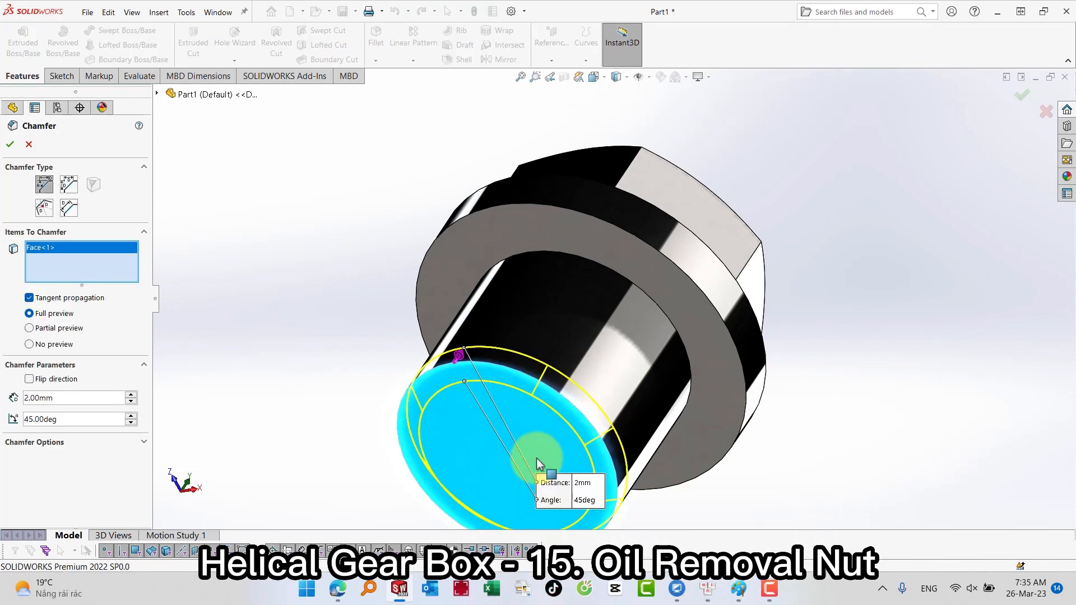
{"action": "key", "text": "Return"}
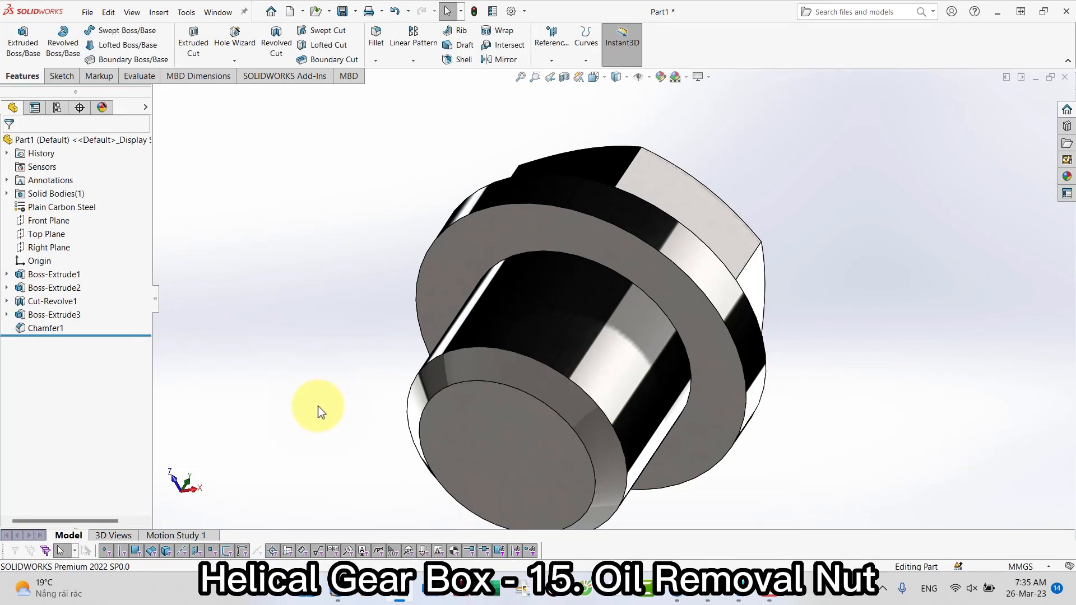
- Start a helix on the stud's end face and sketch its base circle about 24.7 mm in diameter, centred on the origin
{"action": "left_click", "coordinate": [503, 451]}
{"action": "left_click", "coordinate": [272, 334]}
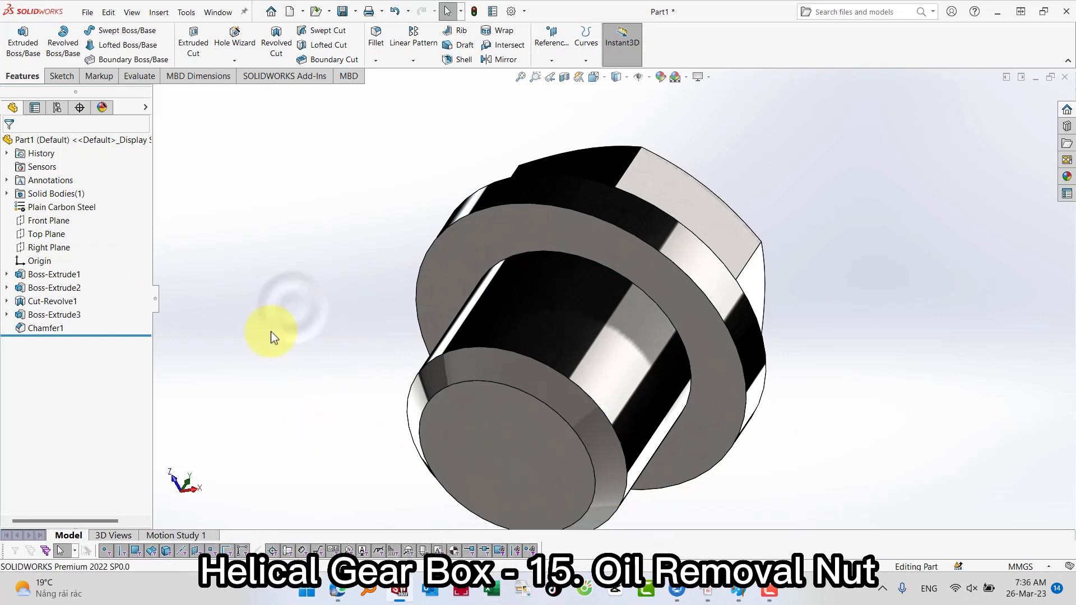
{"action": "left_click", "coordinate": [470, 440]}
{"action": "left_click", "coordinate": [586, 48]}
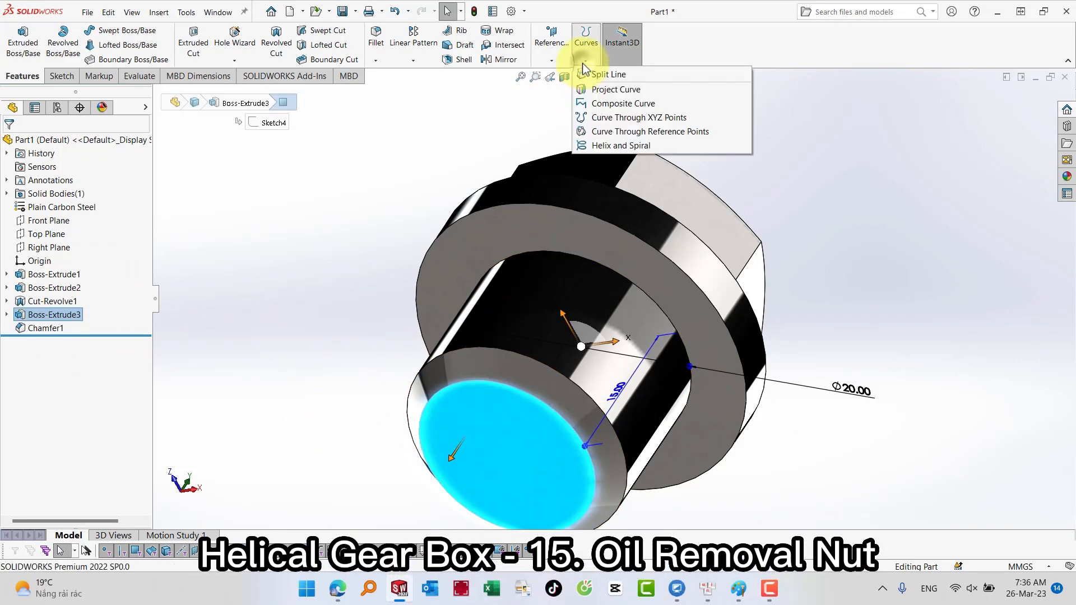
{"action": "left_click", "coordinate": [605, 145]}
{"action": "key", "text": "s"}
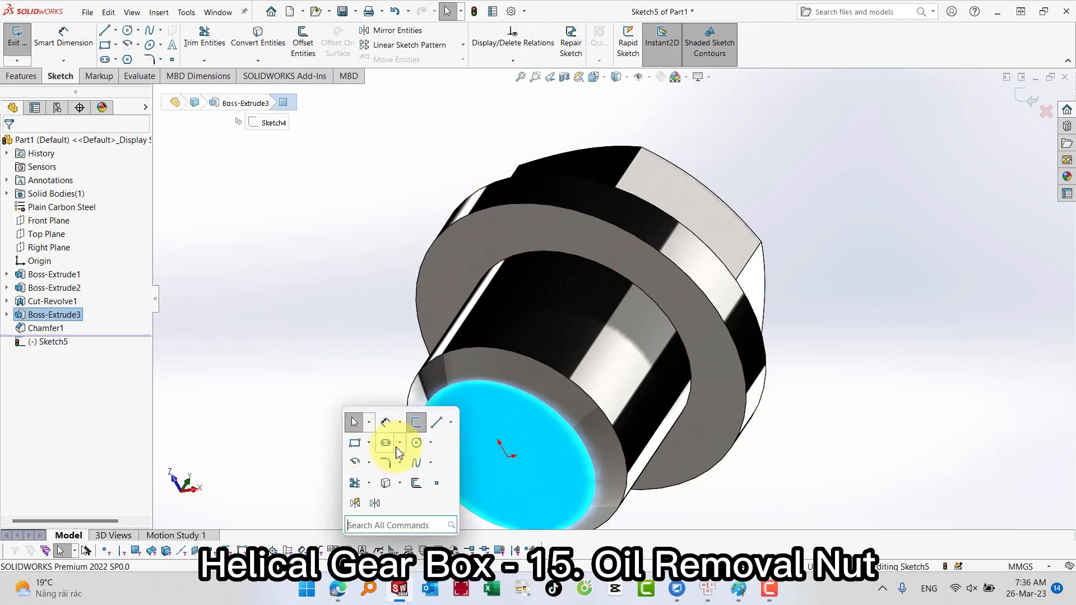
{"action": "left_click", "coordinate": [508, 456]}
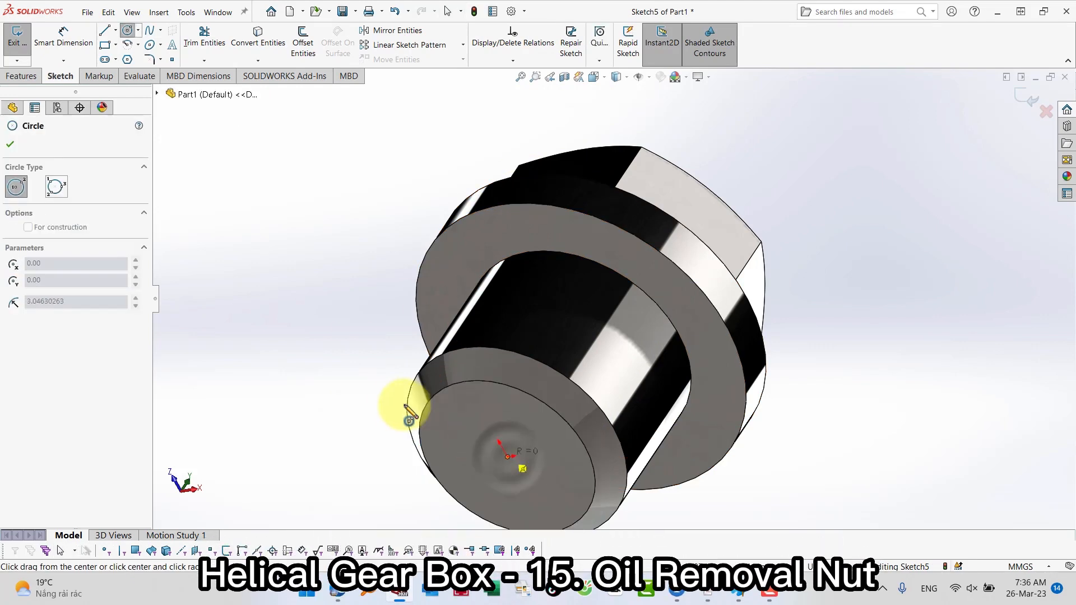
{"action": "left_click", "coordinate": [375, 393]}
- Dimension the helix base circle to 16.9689746 mm diameter and finish its sketch
{"action": "key", "text": "s"}
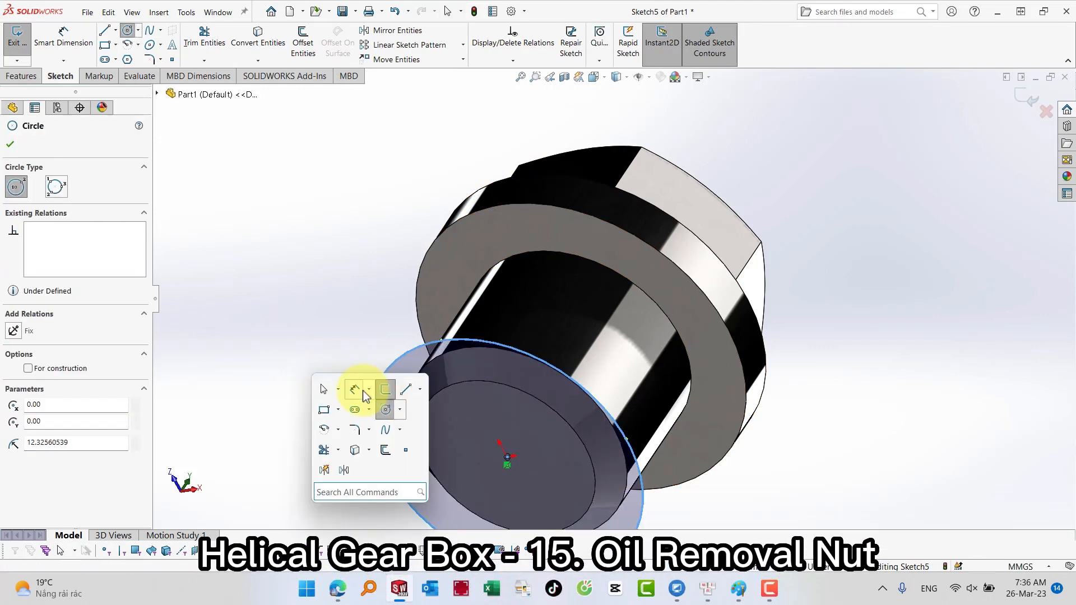
{"action": "left_click", "coordinate": [363, 392]}
{"action": "left_click", "coordinate": [398, 366]}
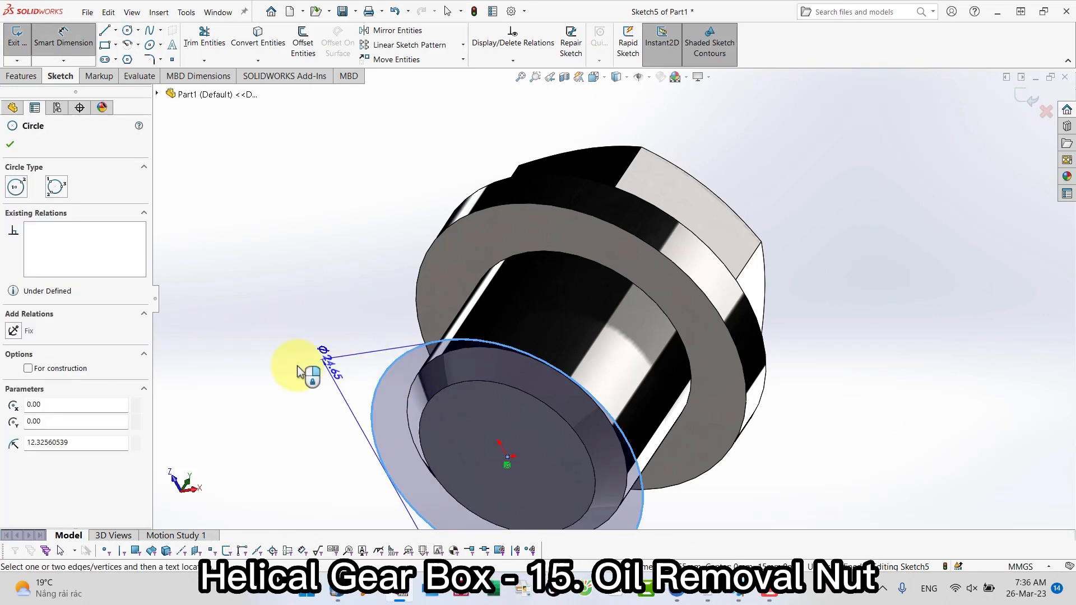
{"action": "left_click", "coordinate": [301, 367]}
{"action": "type", "text": "16."}
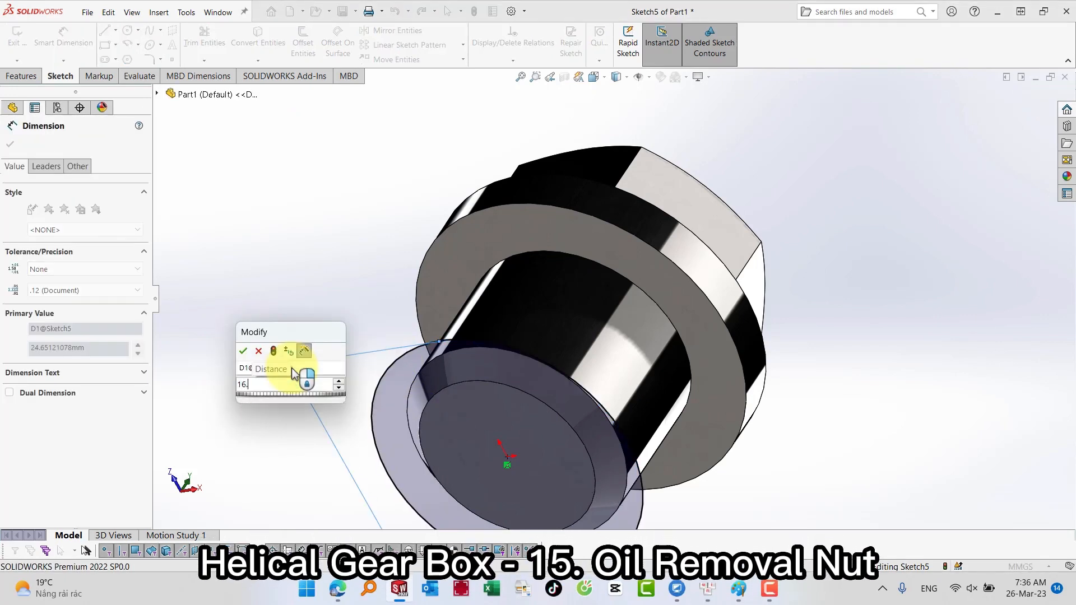
{"action": "type", "text": "96"}
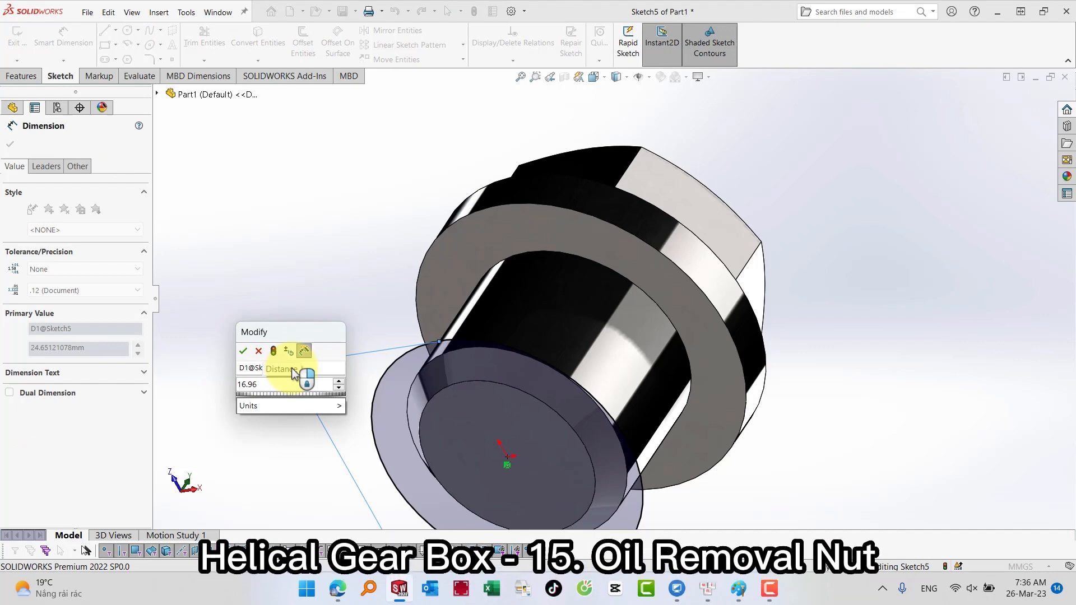
{"action": "type", "text": "89746"}
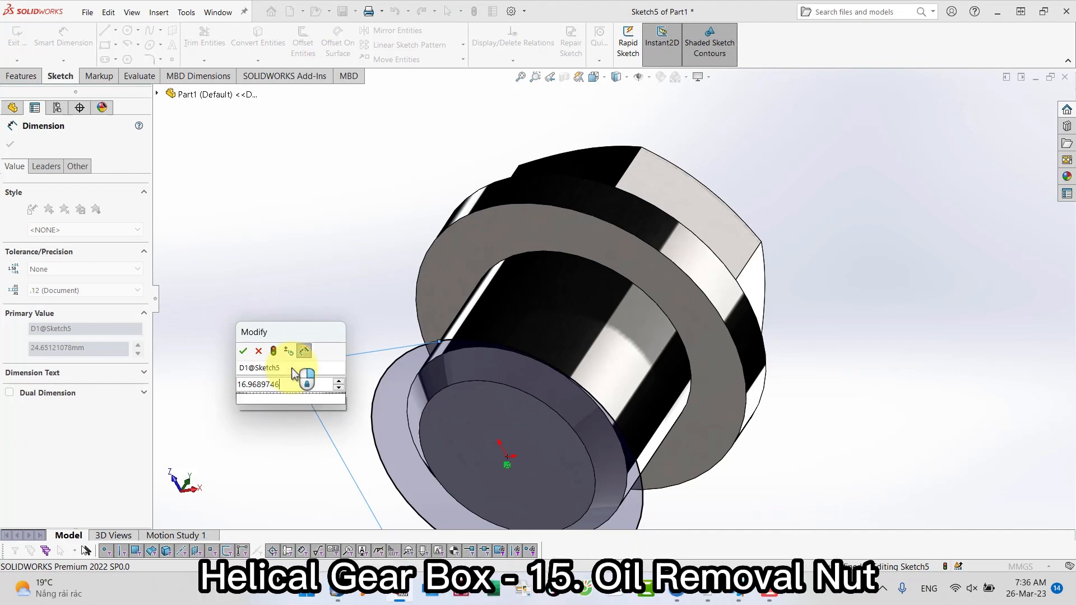
{"action": "key", "text": "Return"}
{"action": "scroll", "coordinate": [447, 319], "scroll_direction": "up", "scroll_amount": 3}
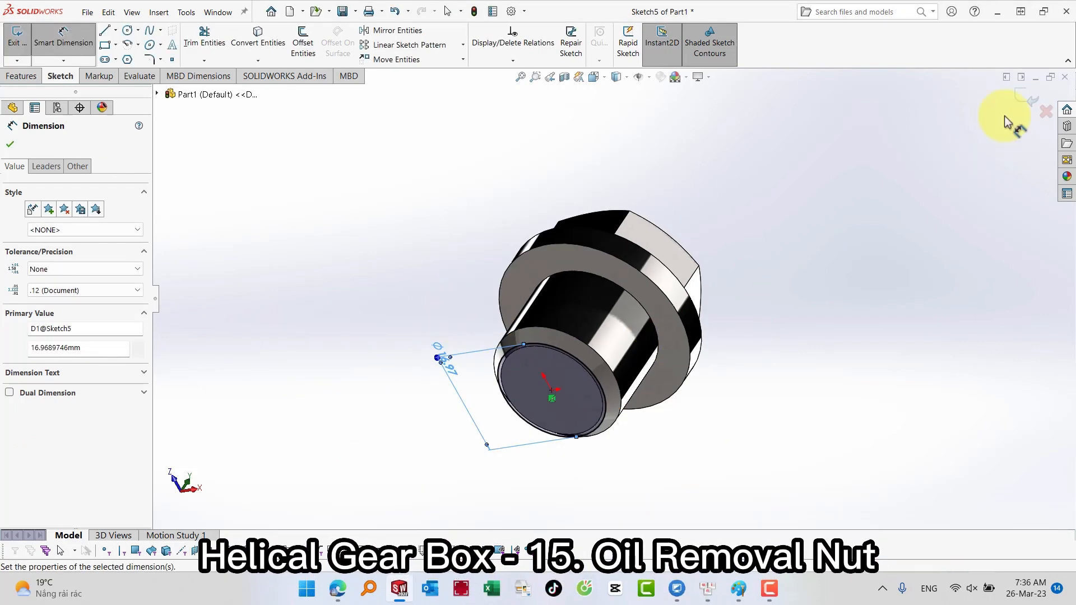
{"action": "left_click", "coordinate": [1016, 97]}
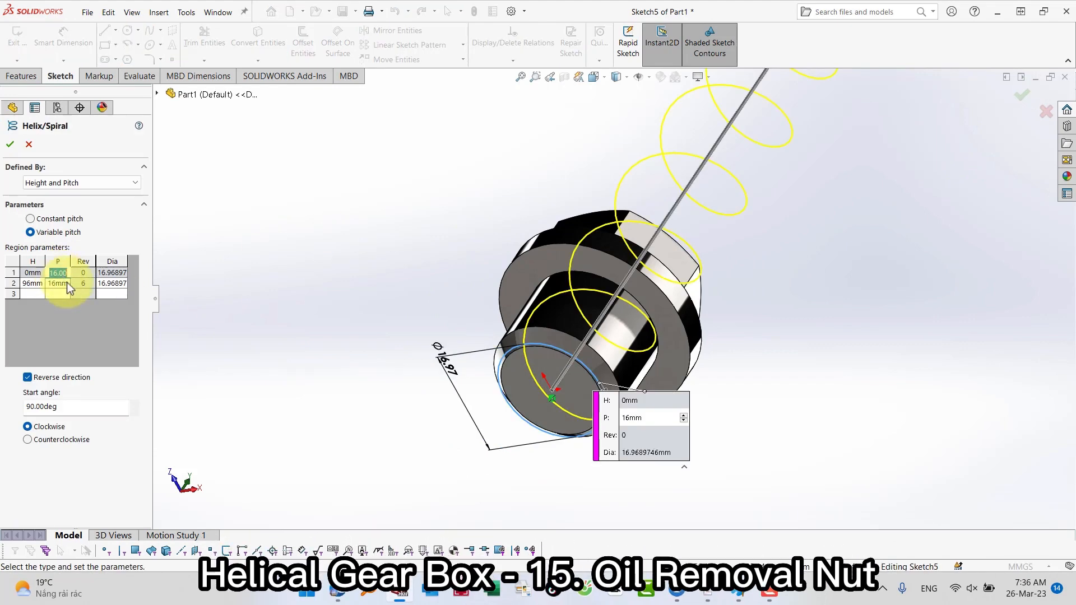
- Create the variable-pitch helix along the stud with a 2 mm pitch at both ends and a 12 mm height
{"action": "type", "text": "2"}
{"action": "left_click", "coordinate": [31, 285]}
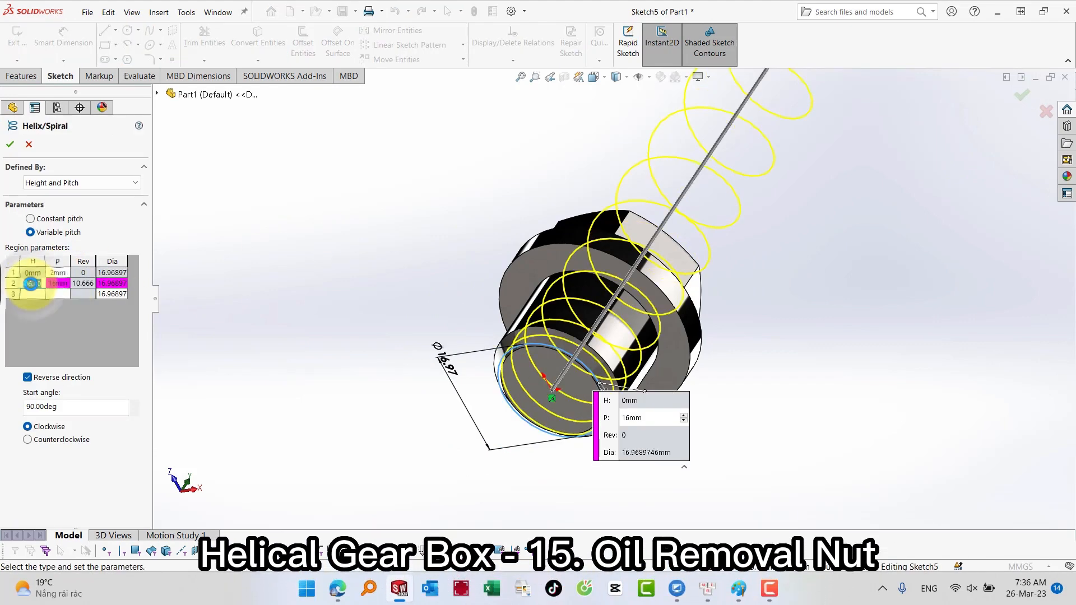
{"action": "type", "text": "12"}
{"action": "key", "text": "Tab"}
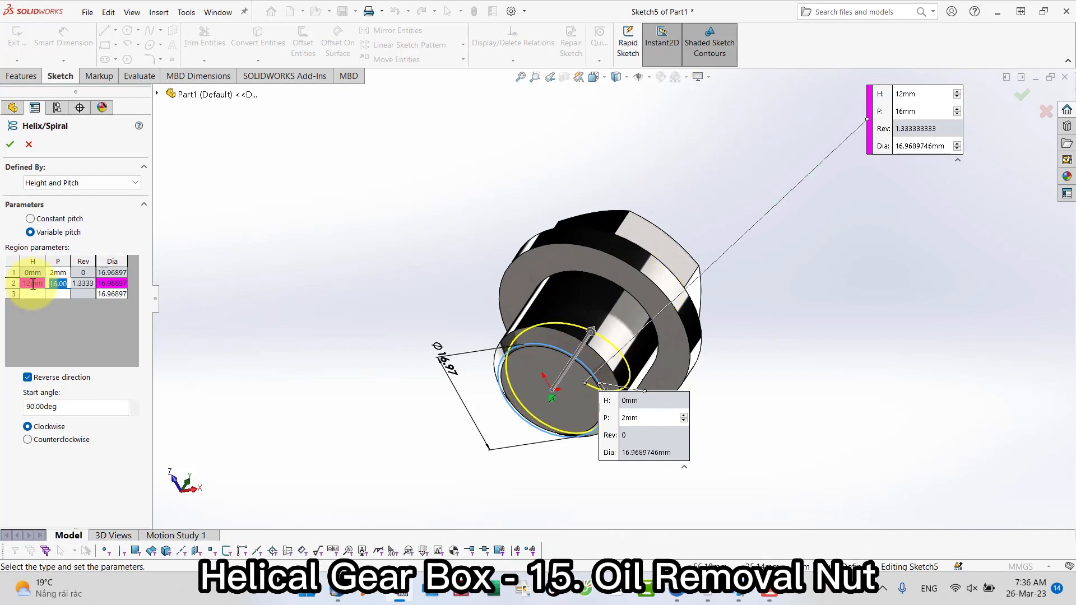
{"action": "type", "text": "2mm"}
{"action": "key", "text": "Tab"}
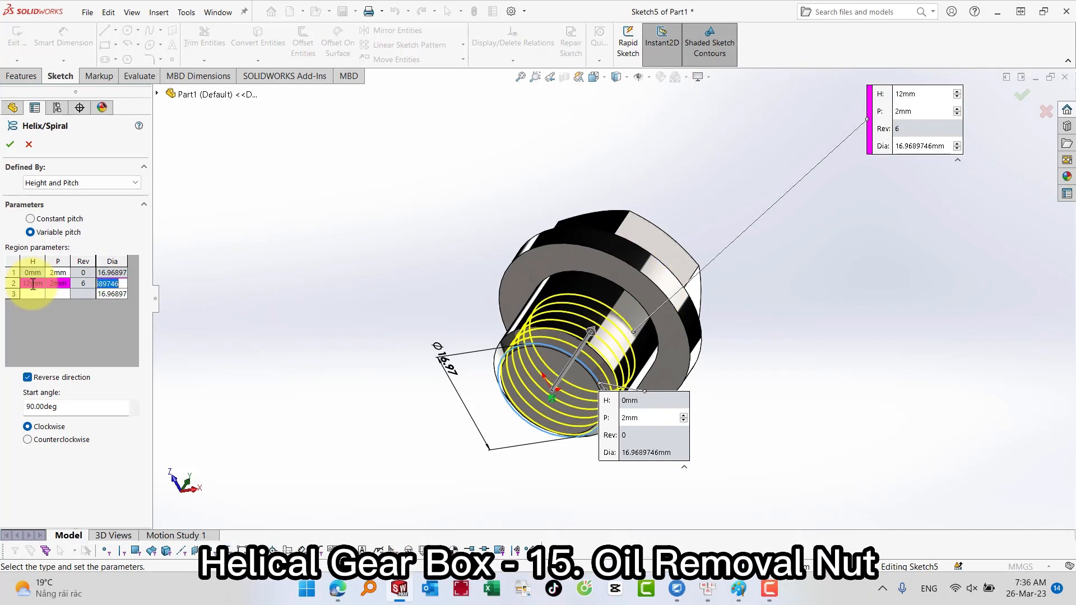
{"action": "key", "text": "Return"}
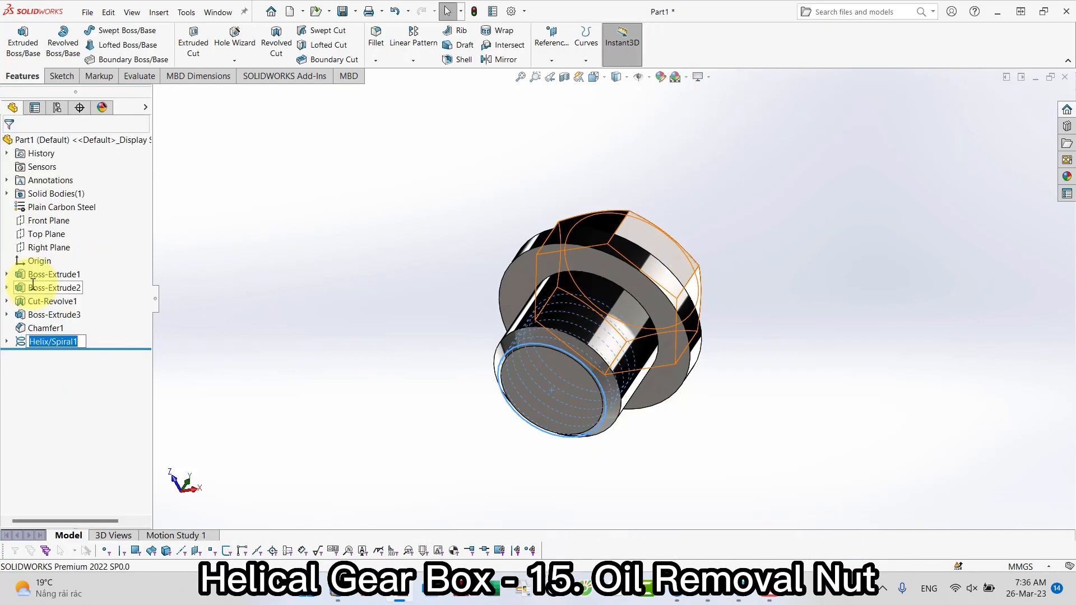
- Edit the helix to add a third region at 13 mm height with a 2 mm pitch and 20.5 mm diameter
{"action": "right_click", "coordinate": [16, 342]}
{"action": "left_click", "coordinate": [30, 315]}
{"action": "left_click", "coordinate": [33, 293]}
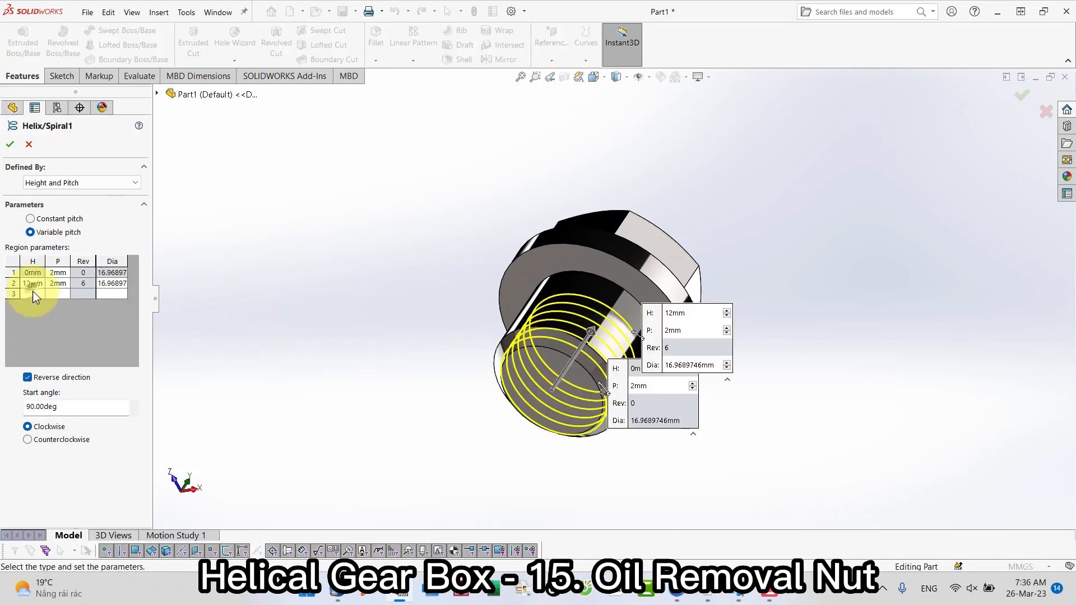
{"action": "type", "text": "13"}
{"action": "key", "text": "Tab"}
{"action": "type", "text": "2"}
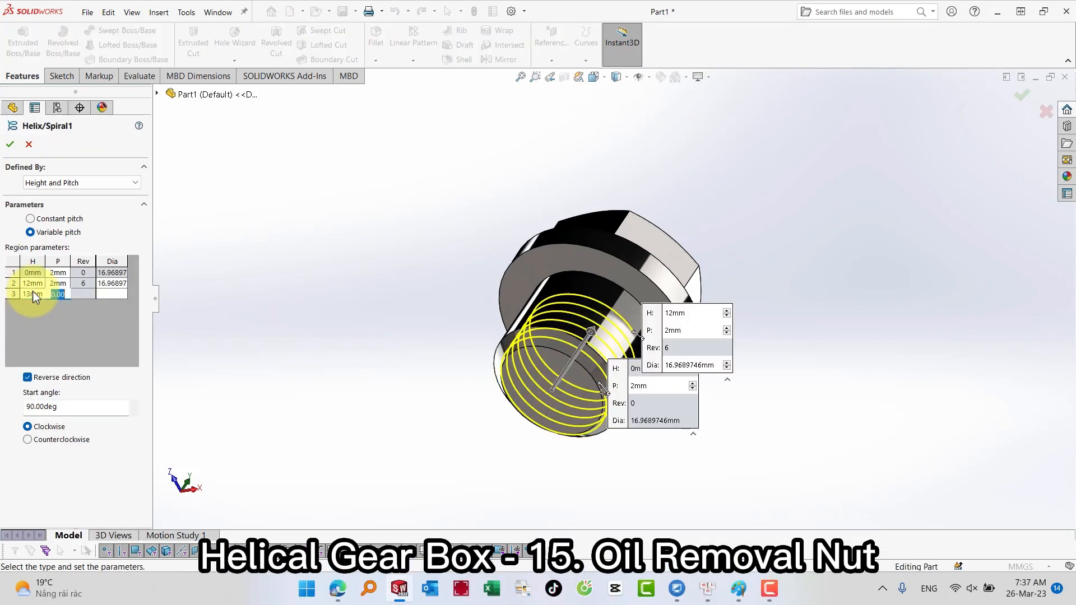
{"action": "key", "text": "Tab"}
{"action": "type", "text": "20.5"}
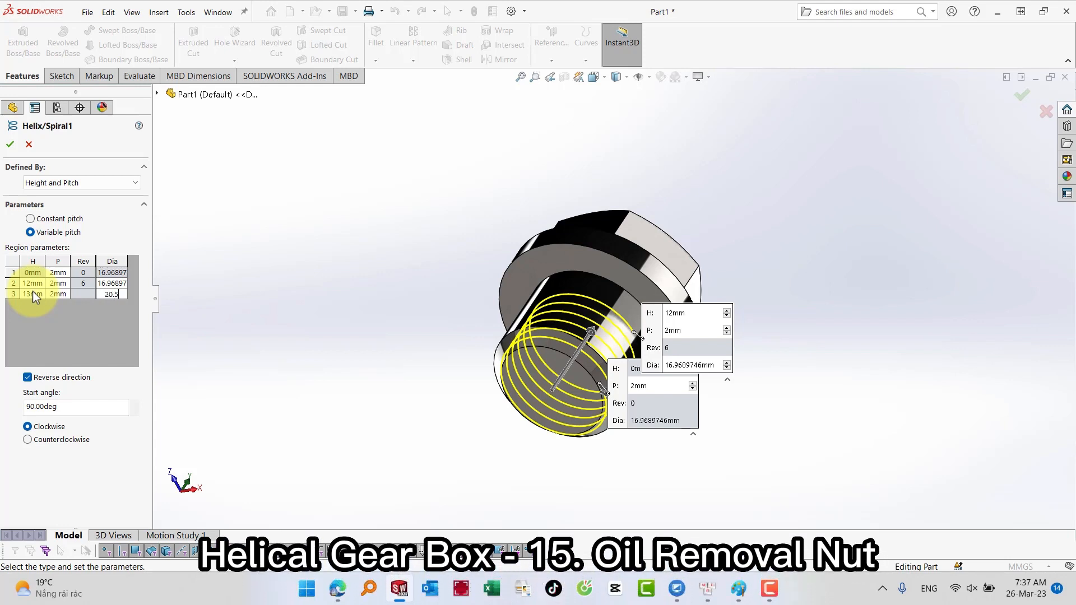
{"action": "key", "text": "Tab"}
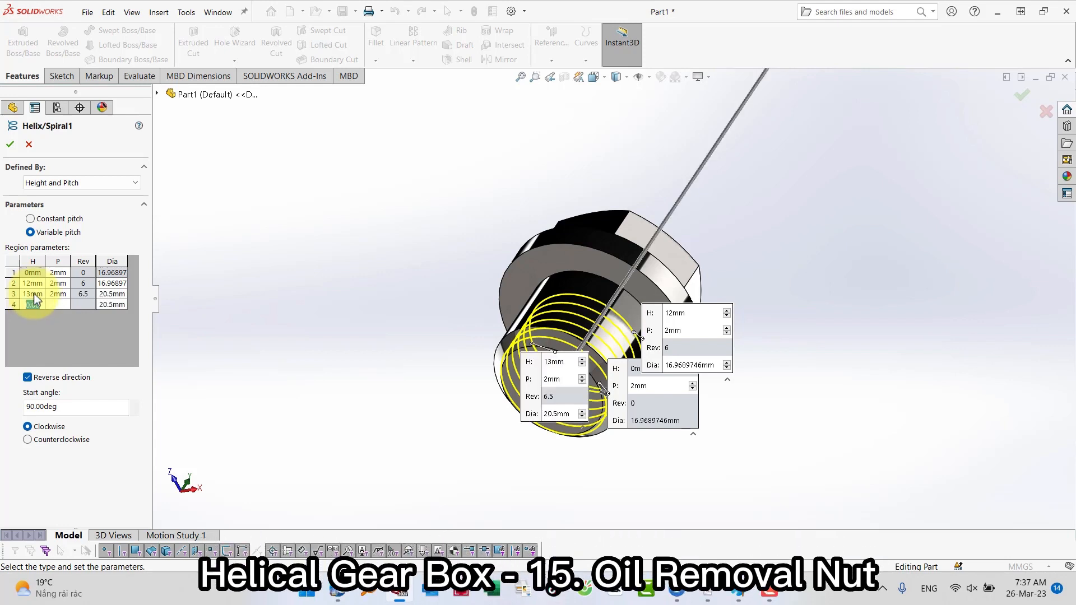
{"action": "left_click", "coordinate": [10, 147]}
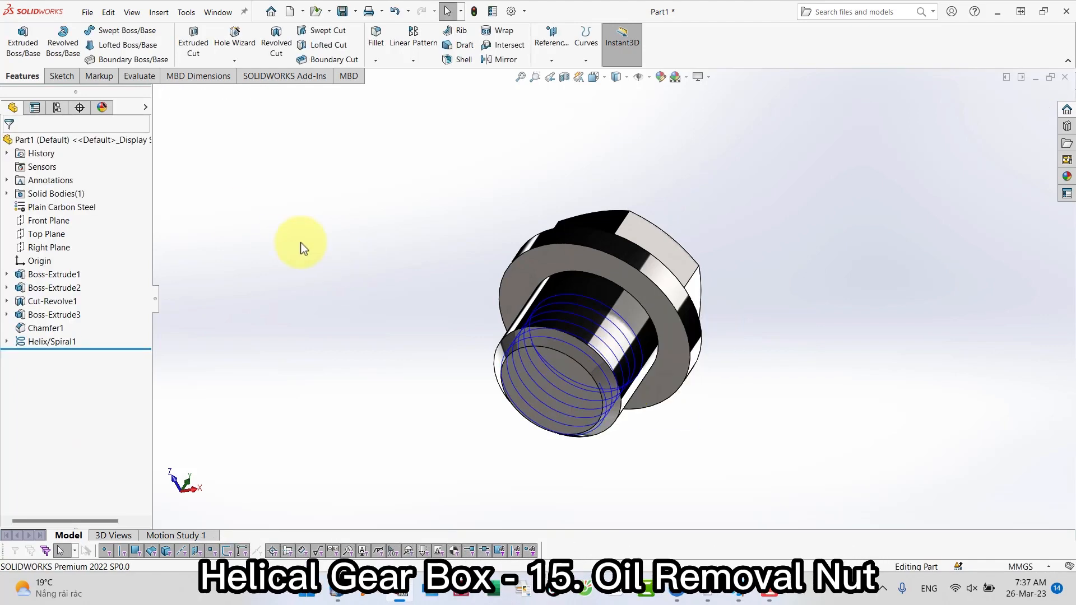
- Start a Front Plane sketch and draw a horizontal construction line about 14.6 mm long outward from the centre of the stud's end face
{"action": "left_click", "coordinate": [57, 223]}
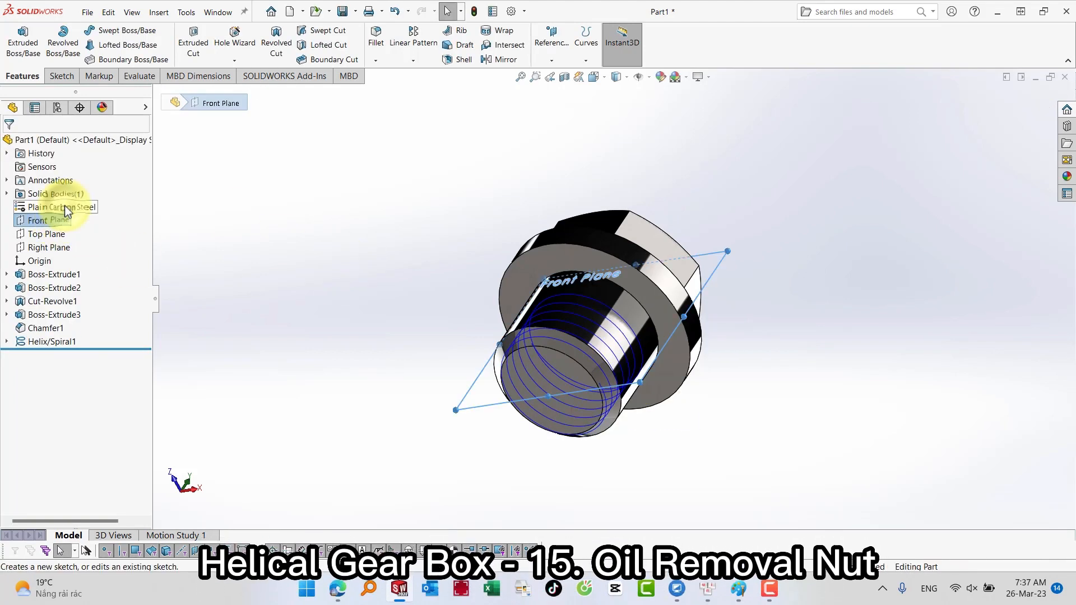
{"action": "left_click", "coordinate": [65, 205]}
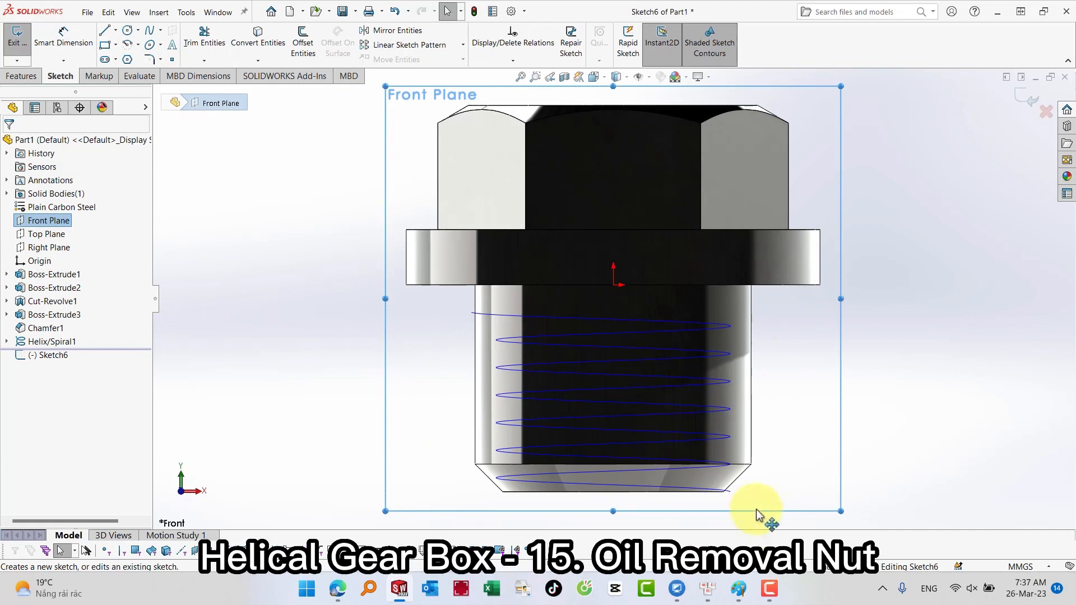
{"action": "scroll", "coordinate": [735, 435], "scroll_direction": "down", "scroll_amount": 5}
{"action": "left_click", "coordinate": [827, 368]}
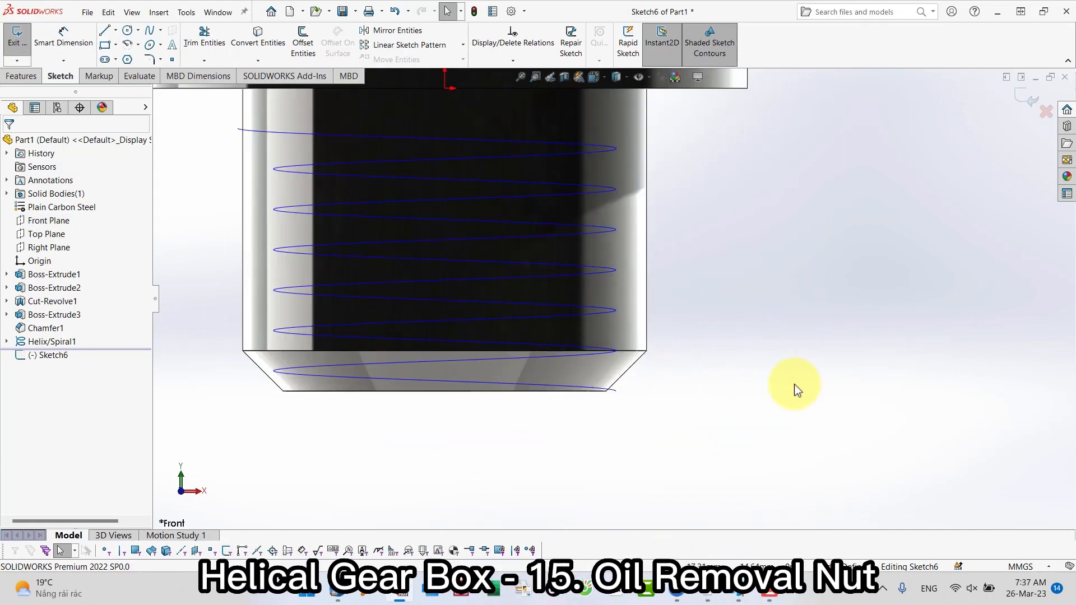
{"action": "key", "text": "s"}
{"action": "left_click", "coordinate": [900, 402]}
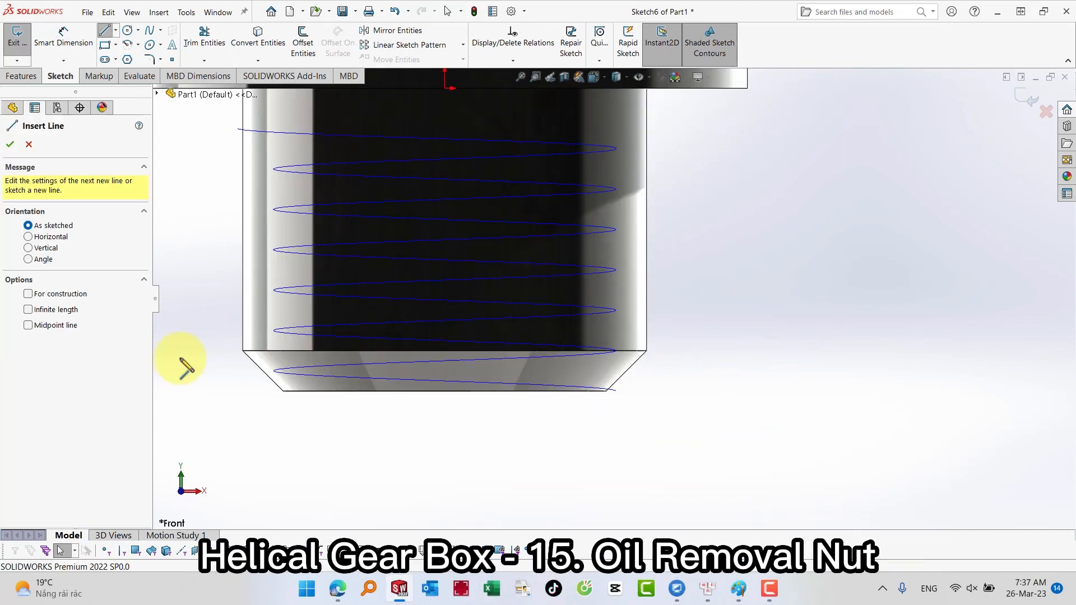
{"action": "left_click", "coordinate": [60, 295]}
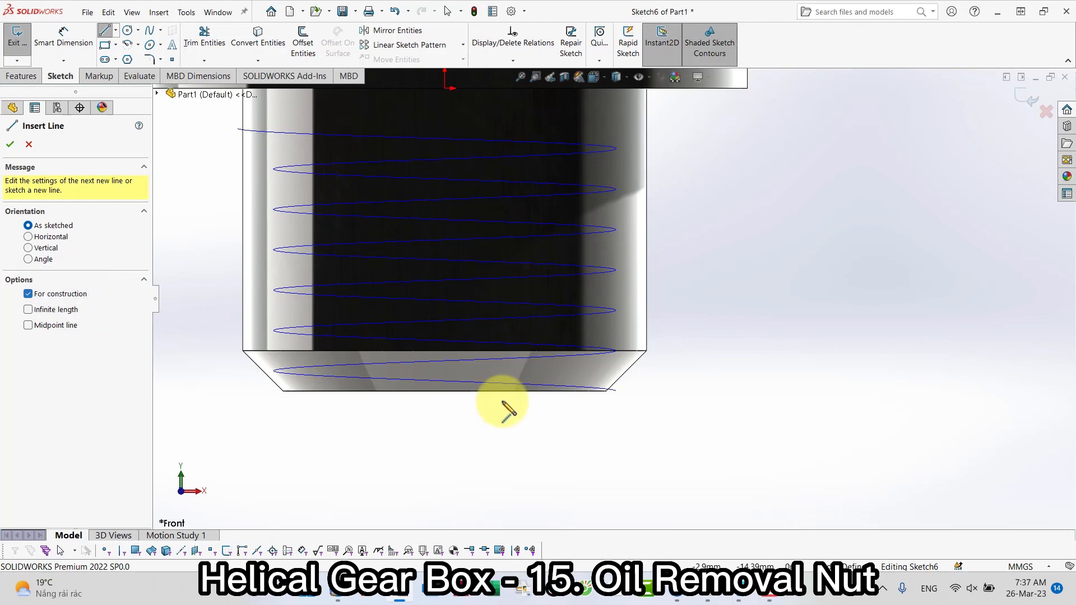
{"action": "left_click", "coordinate": [445, 391]}
{"action": "left_click", "coordinate": [740, 391]}
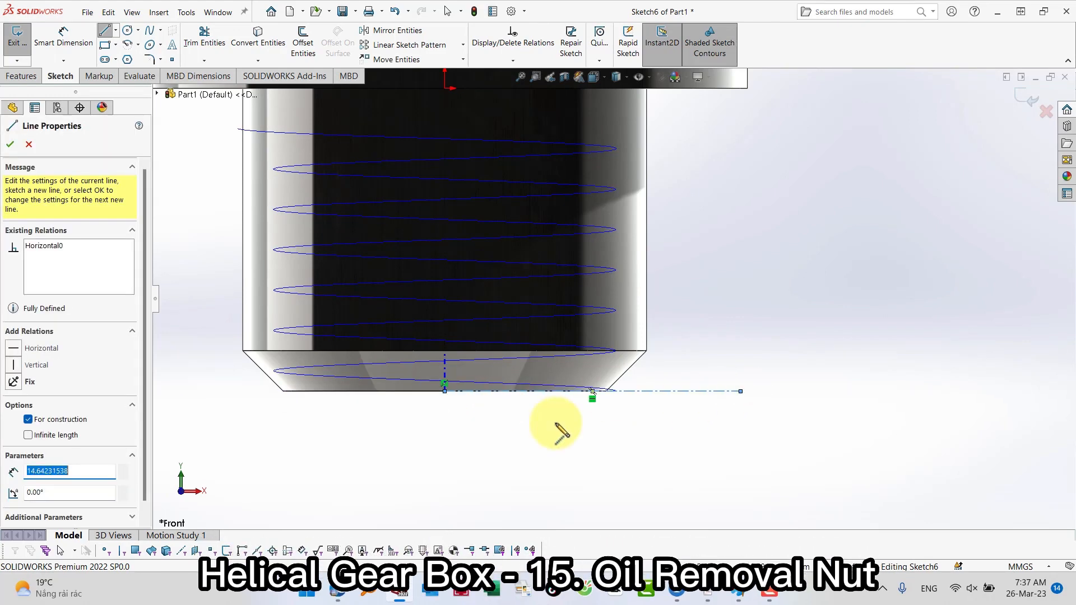
{"action": "key", "text": "Escape"}
- Sketch a closed triangle about 2.3 mm deep outside the stud, its tip on the construction line and its outer side vertical
{"action": "key", "text": "s"}
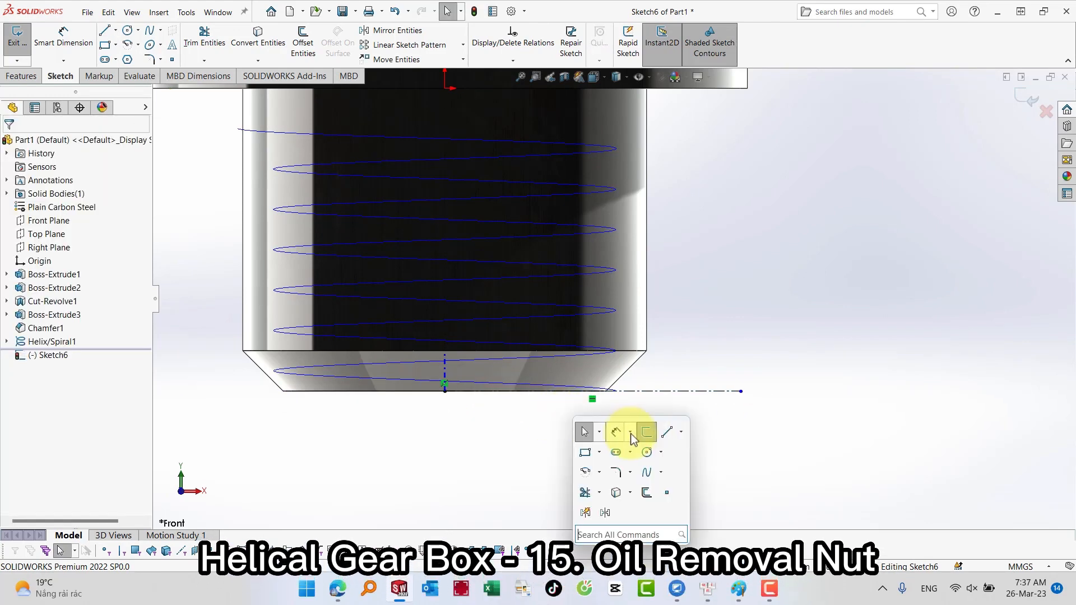
{"action": "left_click", "coordinate": [664, 433]}
{"action": "left_click", "coordinate": [659, 390]}
{"action": "left_click", "coordinate": [706, 370]}
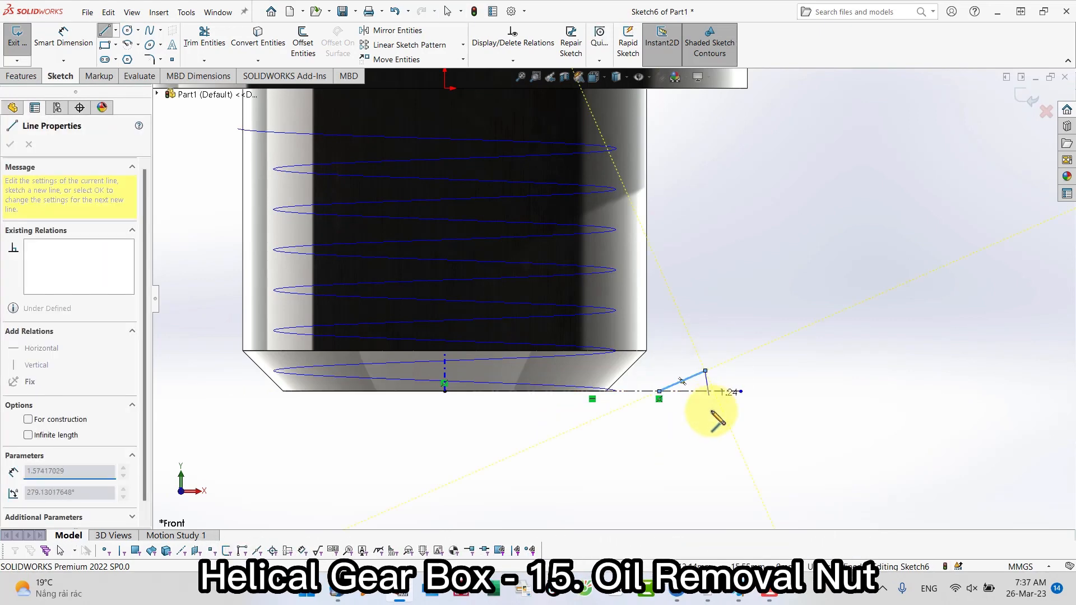
{"action": "left_click", "coordinate": [705, 415]}
{"action": "left_click", "coordinate": [659, 391]}
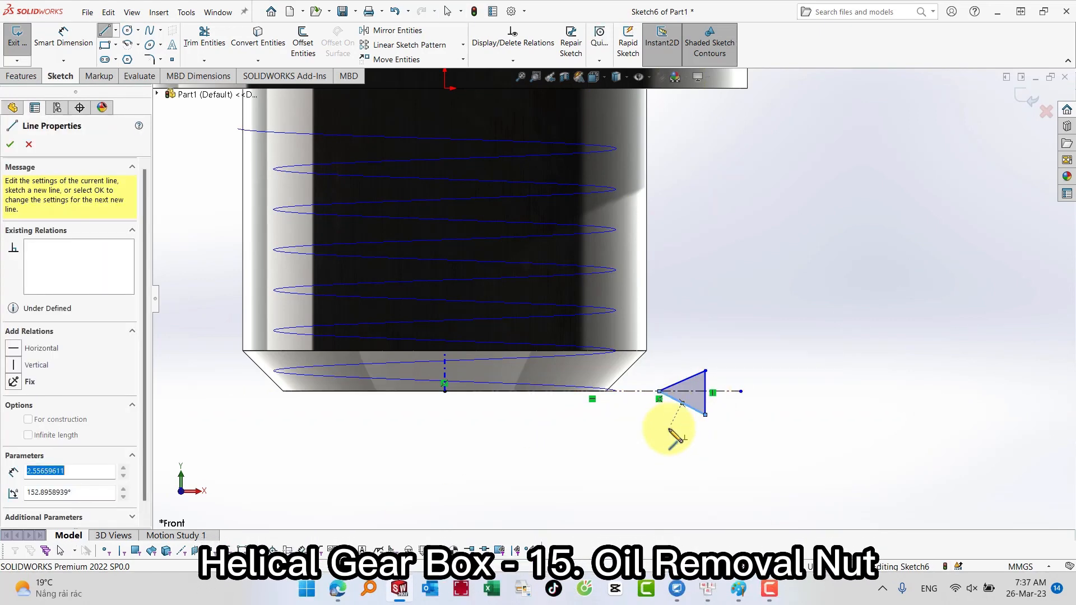
{"action": "key", "text": "Escape"}
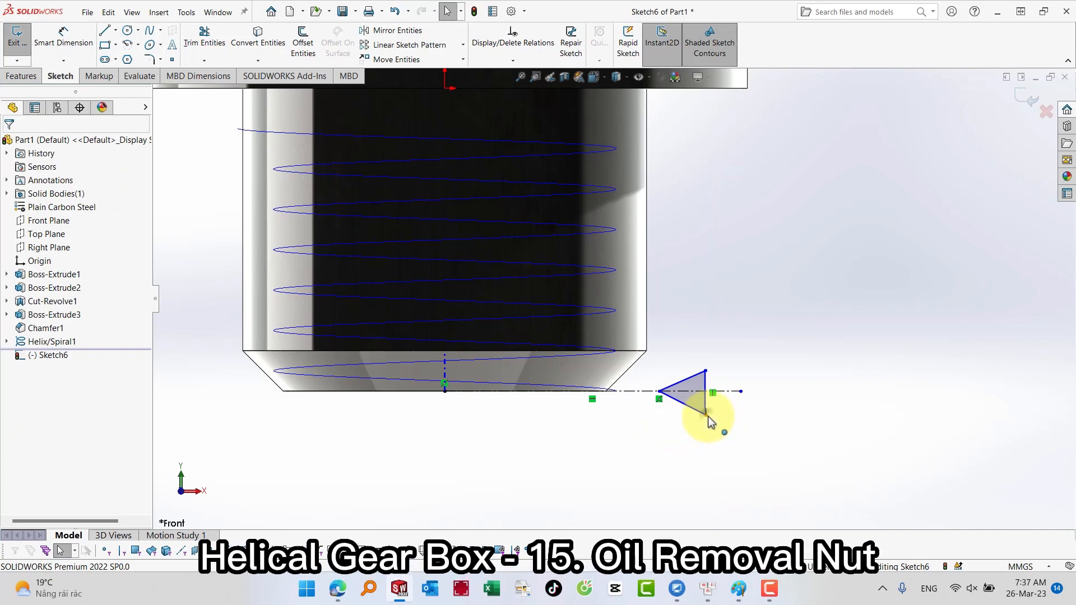
- Make the triangle's two outer corners symmetric about the horizontal construction line
{"action": "left_click", "coordinate": [705, 372]}
{"action": "left_click", "coordinate": [705, 415], "text": "ctrl"}
{"action": "left_click", "coordinate": [733, 391], "text": "ctrl"}
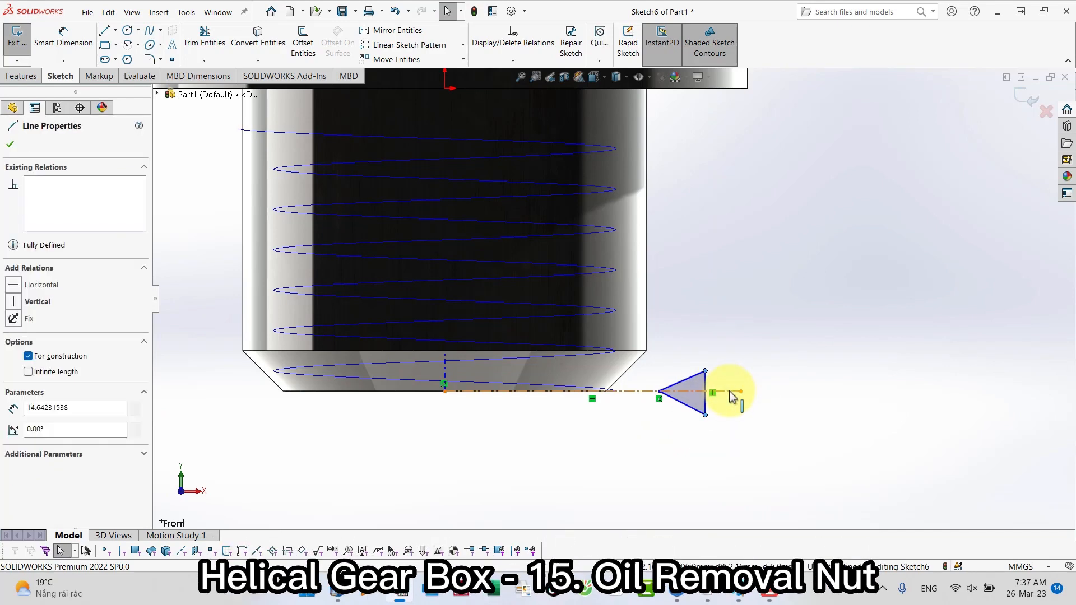
{"action": "left_click", "coordinate": [766, 346]}
- Dimension the angle between the triangle's two slanted sides to 60°
{"action": "key", "text": "s"}
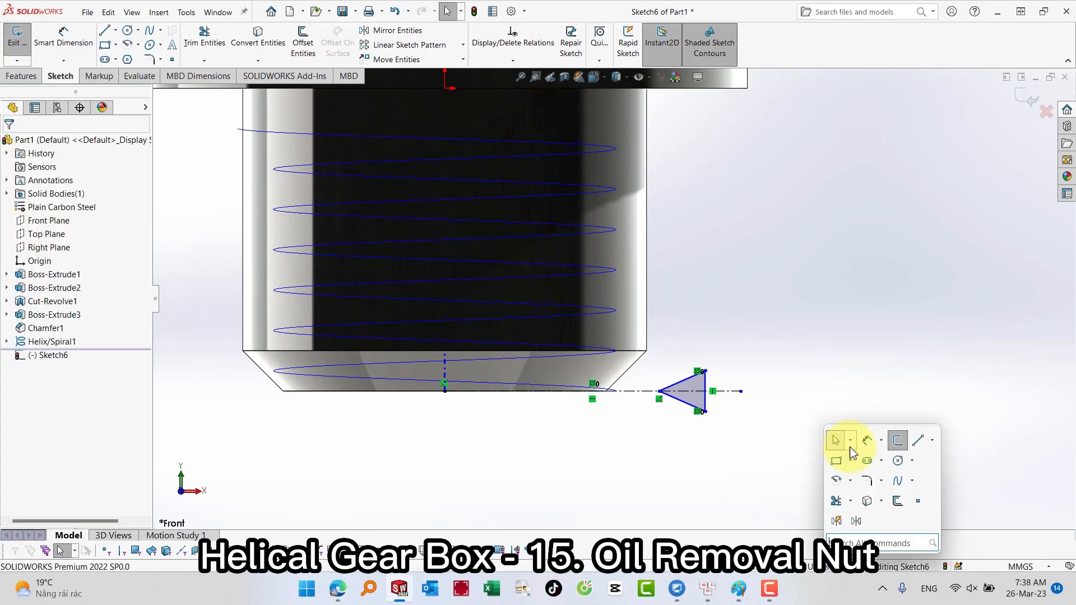
{"action": "left_click", "coordinate": [867, 447]}
{"action": "left_click", "coordinate": [684, 403]}
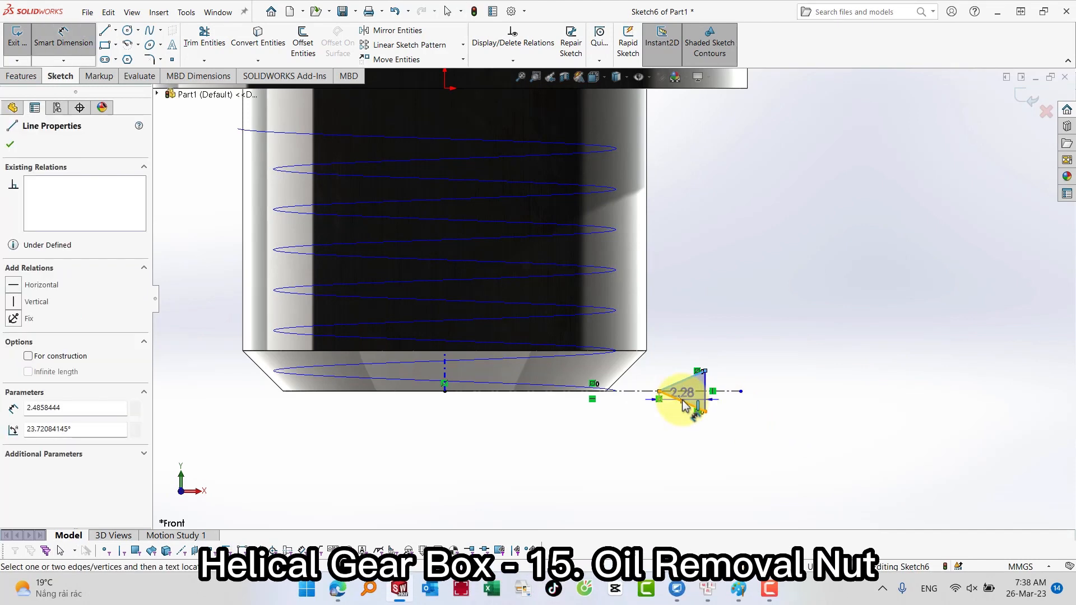
{"action": "left_click", "coordinate": [681, 382]}
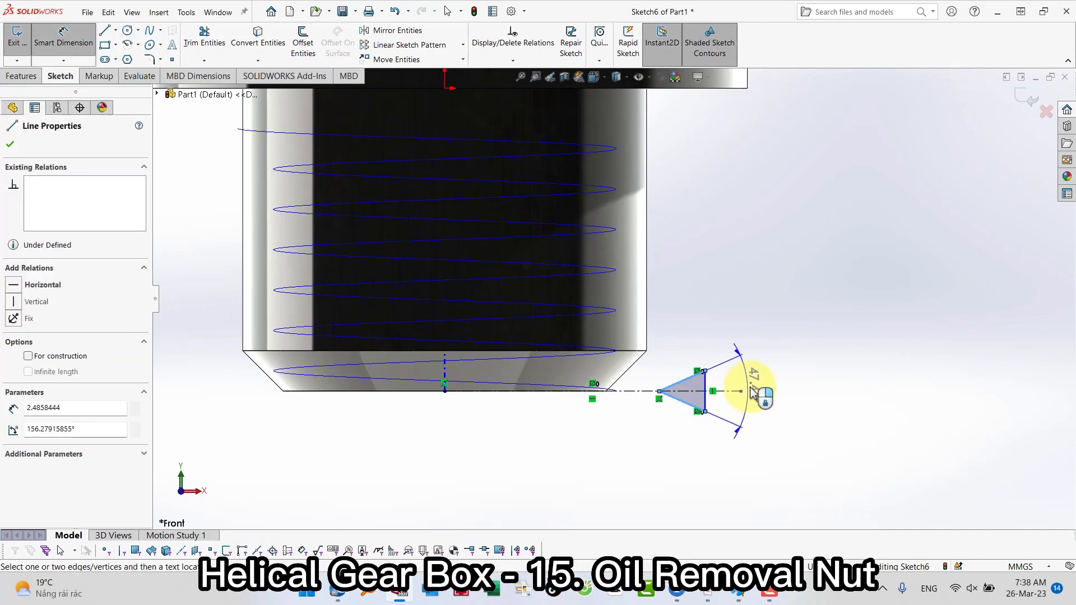
{"action": "left_click", "coordinate": [772, 398]}
{"action": "type", "text": "60"}
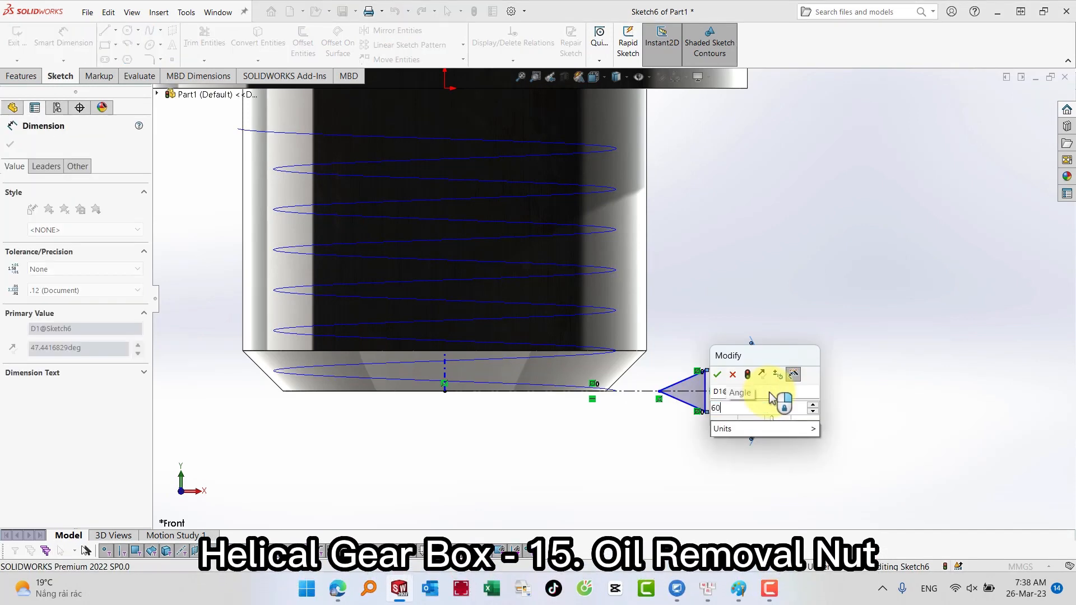
{"action": "key", "text": "Return"}
- Dimension the triangle's vertical side to 1.9 mm
{"action": "left_click", "coordinate": [703, 398]}
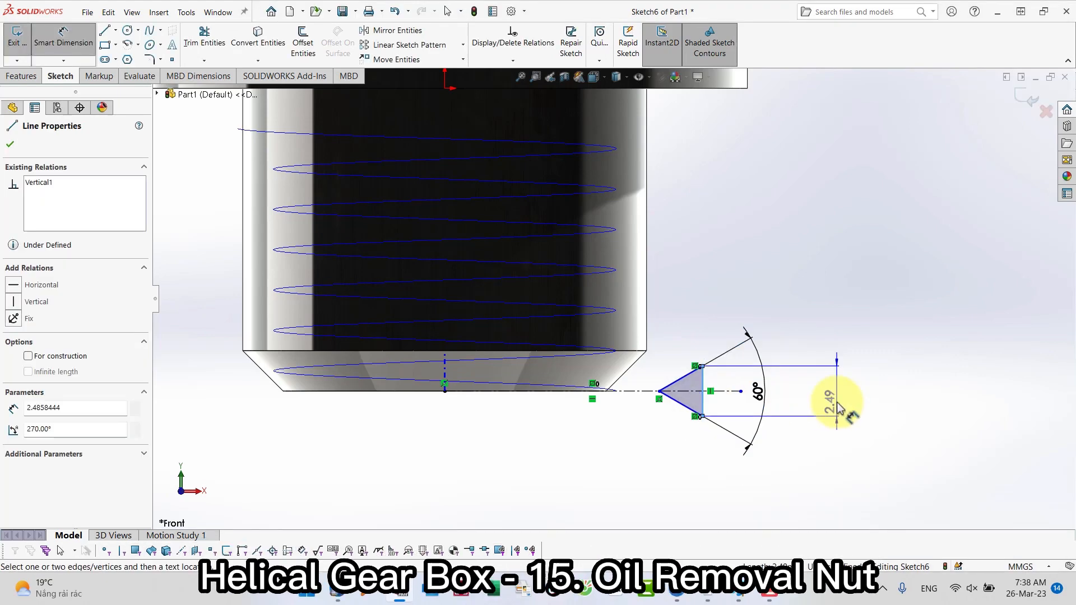
{"action": "left_click", "coordinate": [839, 407]}
{"action": "type", "text": "1.9"}
{"action": "key", "text": "Return"}
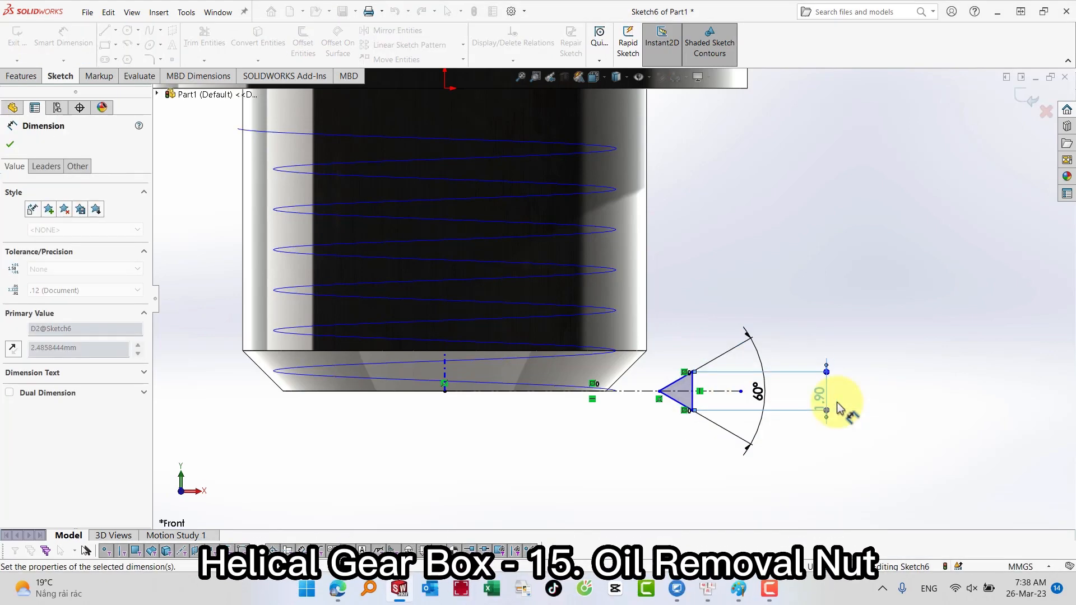
{"action": "key", "text": "Escape"}
- Attach the triangle's tip to the helix with a Pierce relation and finish the thread profile sketch
{"action": "left_click", "coordinate": [660, 393]}
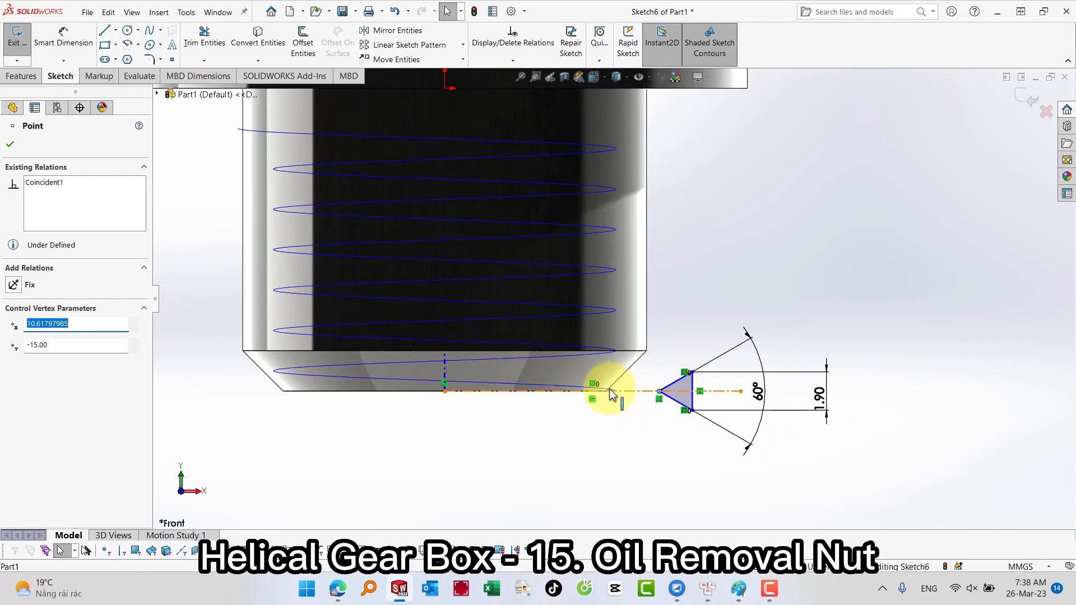
{"action": "left_click", "coordinate": [612, 390], "text": "ctrl"}
{"action": "scroll", "coordinate": [624, 402], "scroll_direction": "down", "scroll_amount": 5}
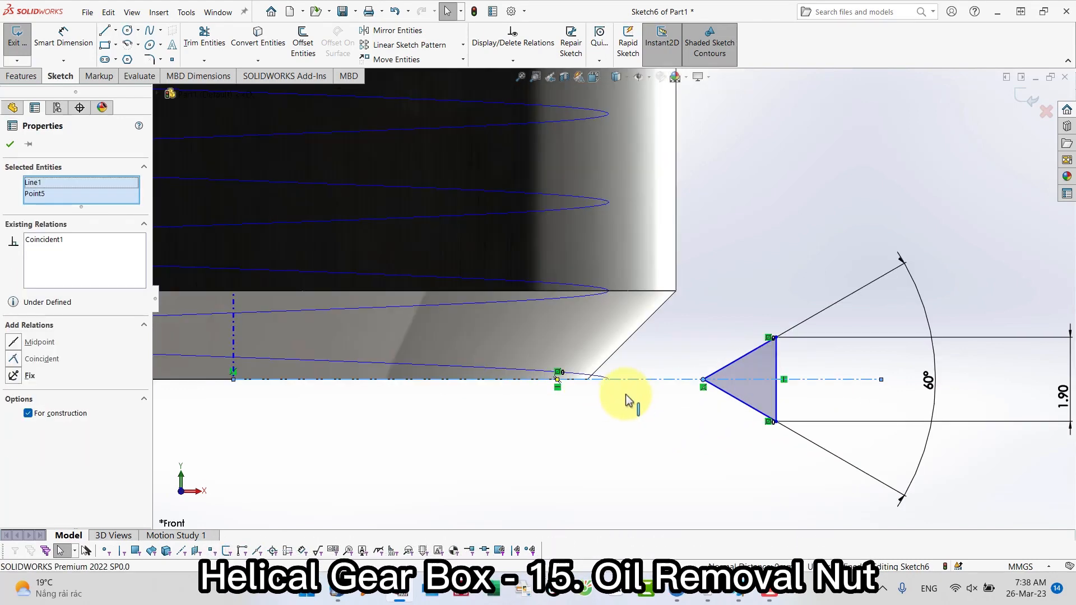
{"action": "left_click", "coordinate": [663, 396]}
{"action": "left_click", "coordinate": [584, 371]}
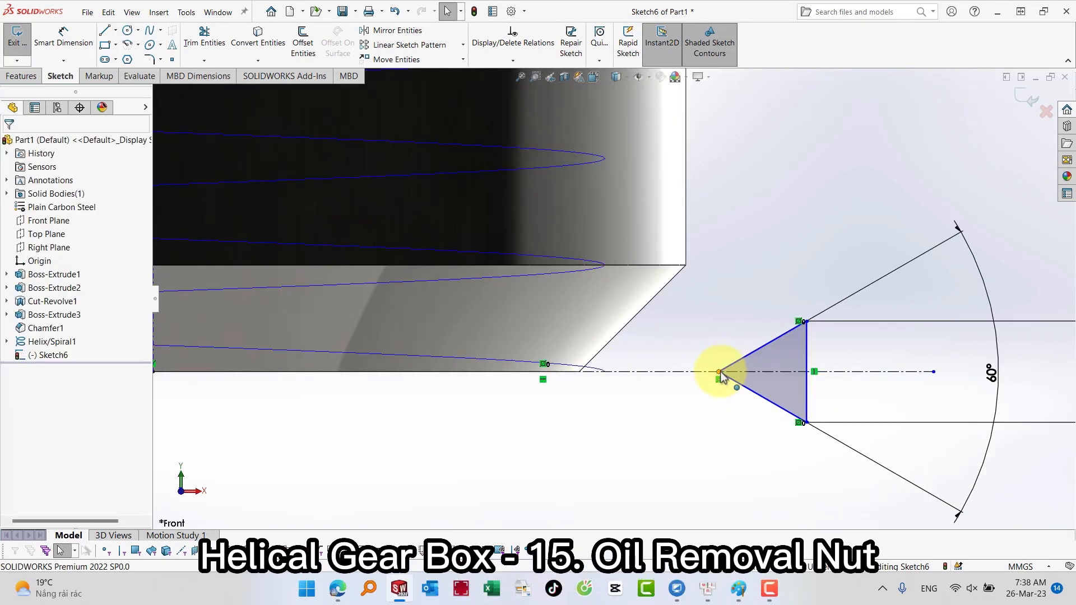
{"action": "left_click", "coordinate": [720, 372]}
{"action": "left_click", "coordinate": [598, 372], "text": "ctrl"}
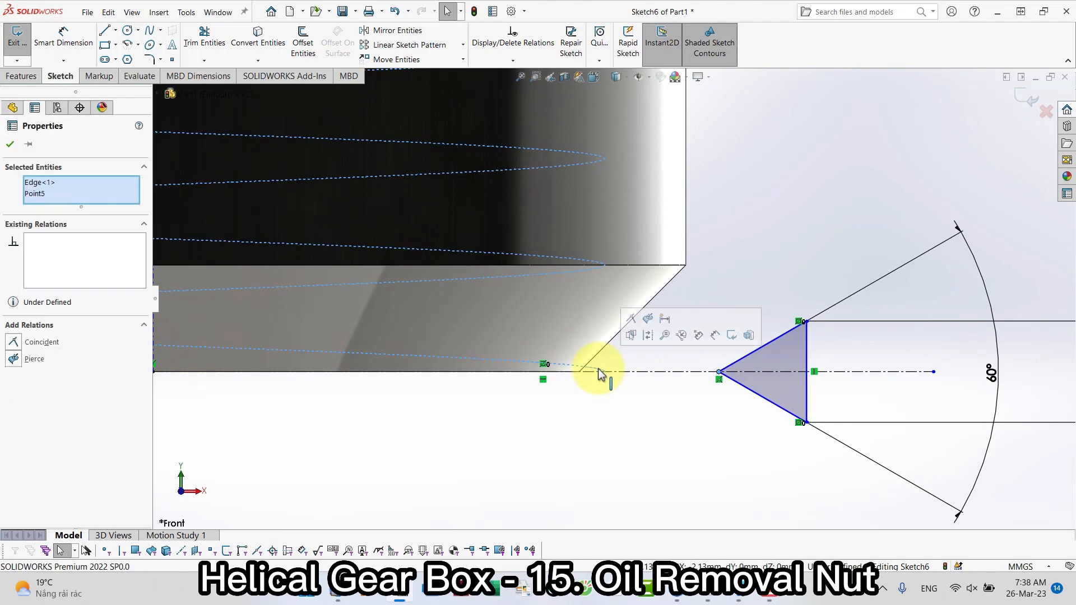
{"action": "left_click", "coordinate": [649, 321]}
{"action": "scroll", "coordinate": [634, 419], "scroll_direction": "up", "scroll_amount": 3}
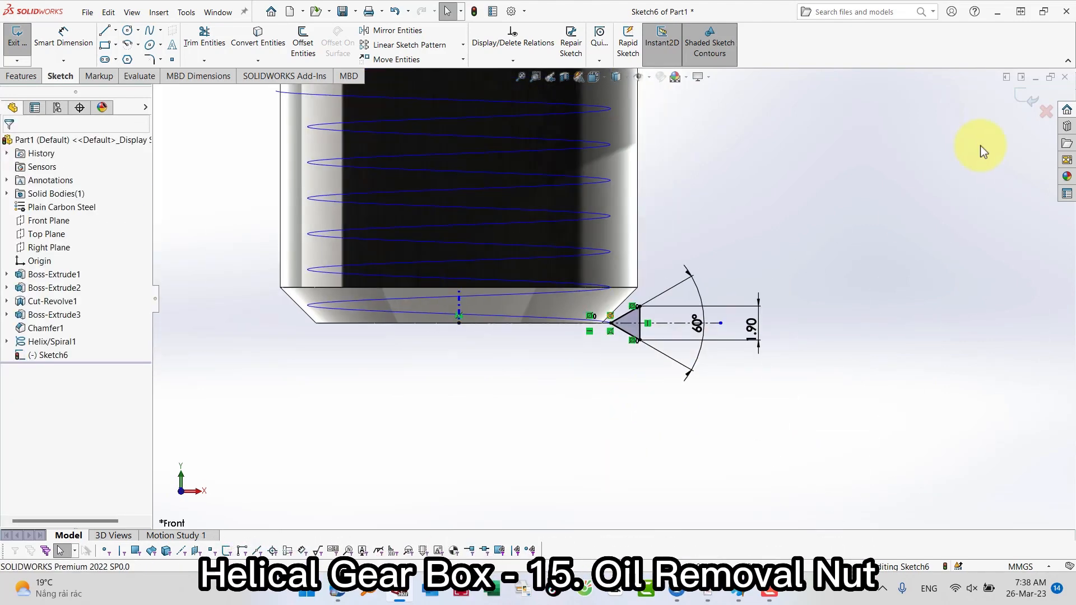
{"action": "left_click", "coordinate": [1026, 98]}
- Cut the thread into the stud with a Swept Cut of the triangular profile along the helix
{"action": "key", "text": "s"}
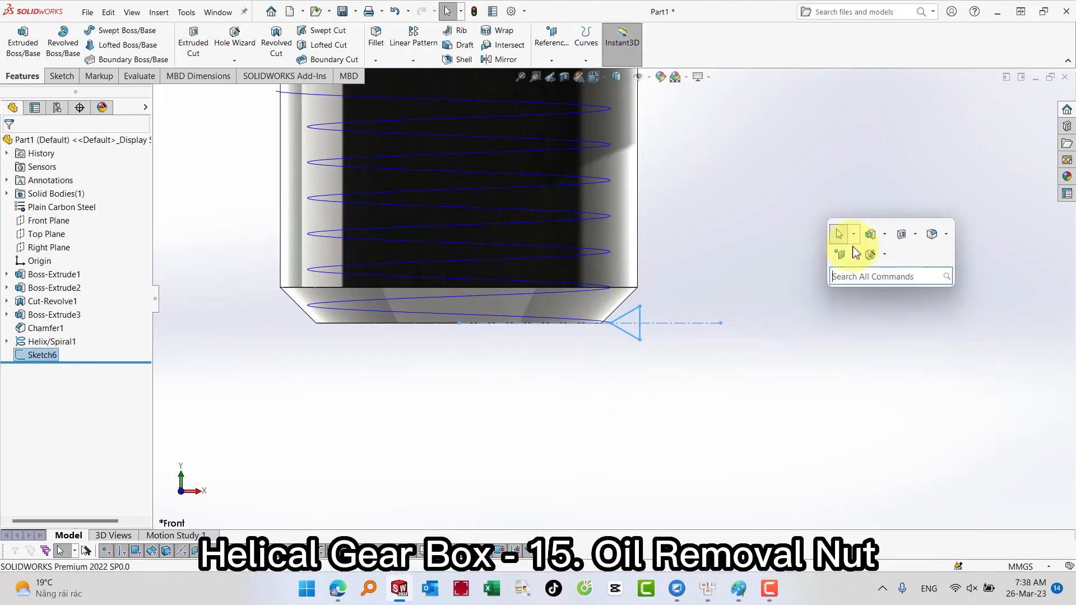
{"action": "left_click", "coordinate": [914, 234]}
{"action": "left_click", "coordinate": [930, 280]}
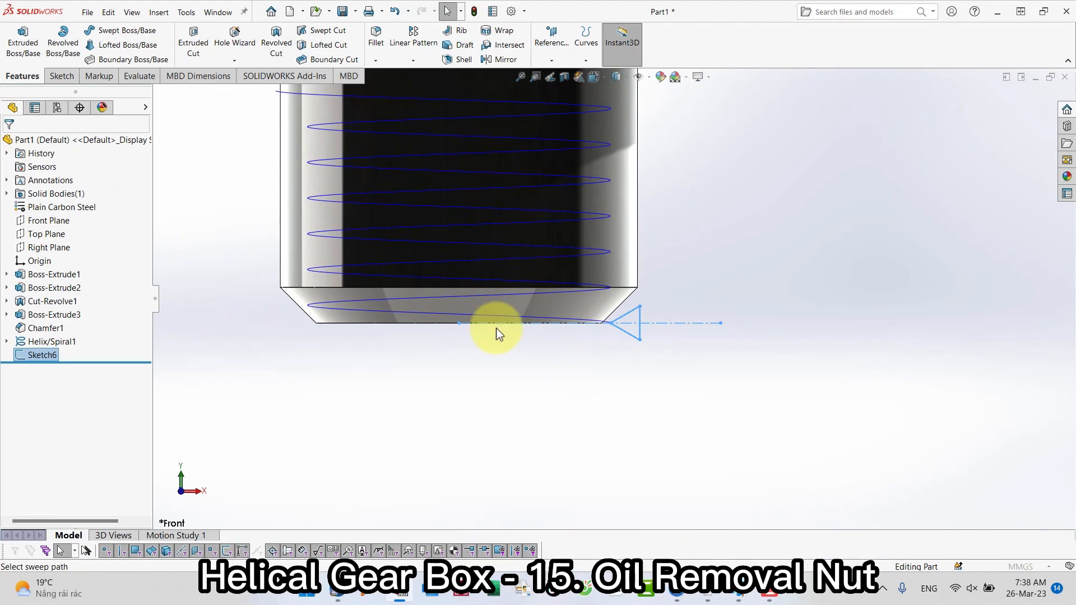
{"action": "left_click", "coordinate": [504, 317]}
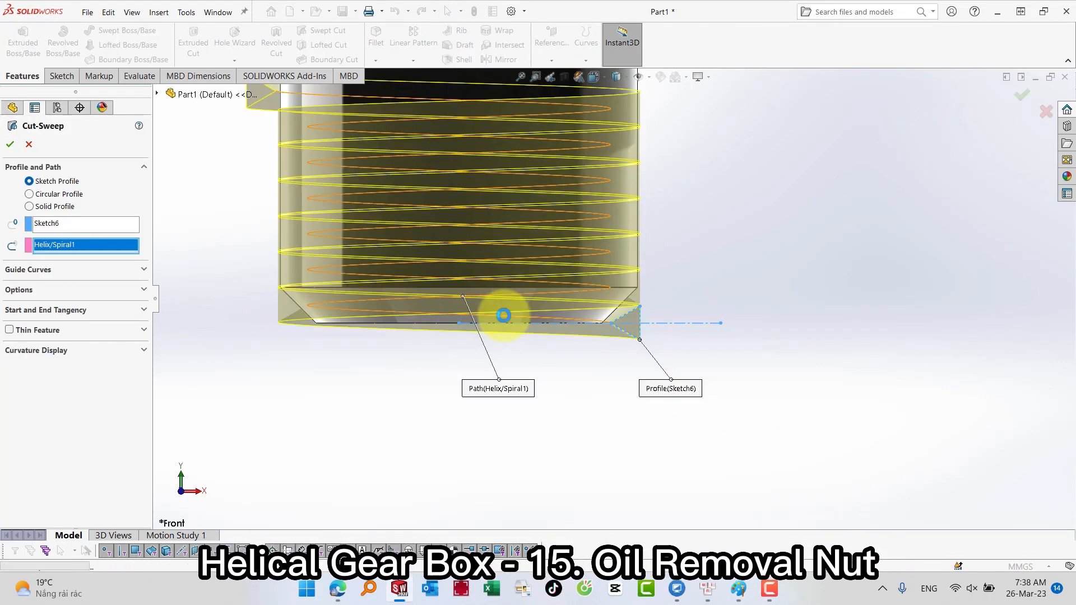
{"action": "key", "text": "Return"}
{"action": "scroll", "coordinate": [706, 282], "scroll_direction": "up", "scroll_amount": 3}
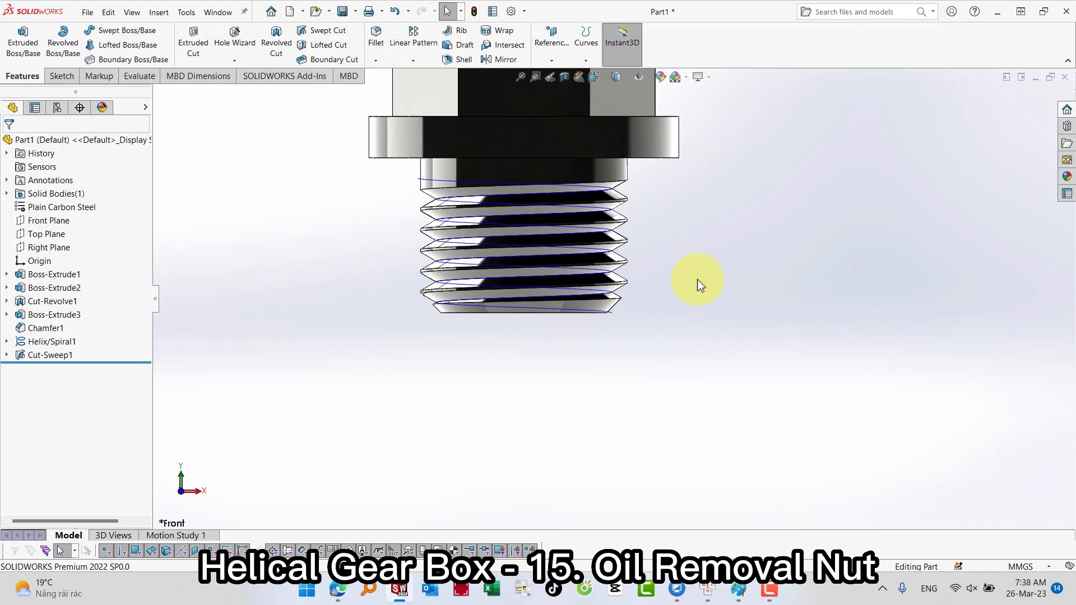
- Hide the helix curve on the threaded stud
{"action": "left_click", "coordinate": [54, 342]}
{"action": "left_click", "coordinate": [61, 329]}
{"action": "scroll", "coordinate": [547, 328], "scroll_direction": "up", "scroll_amount": 3}
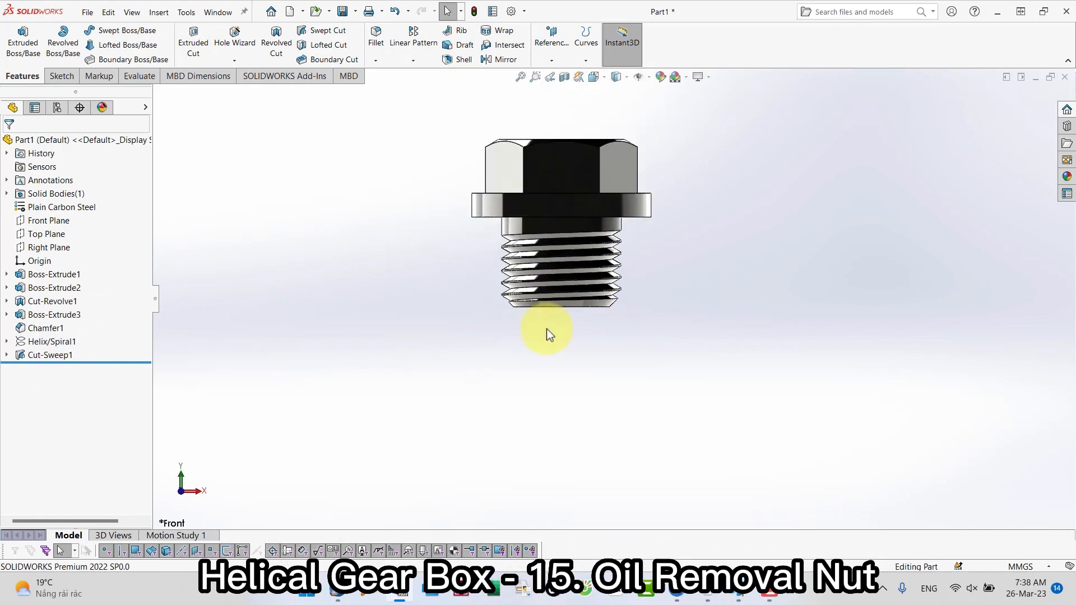
- Start a sketch on the Front Plane and draw a vertical construction line about 18.7 mm long downward from the origin
{"action": "scroll", "coordinate": [601, 209], "scroll_direction": "down", "scroll_amount": 2}
{"action": "left_click", "coordinate": [40, 220]}
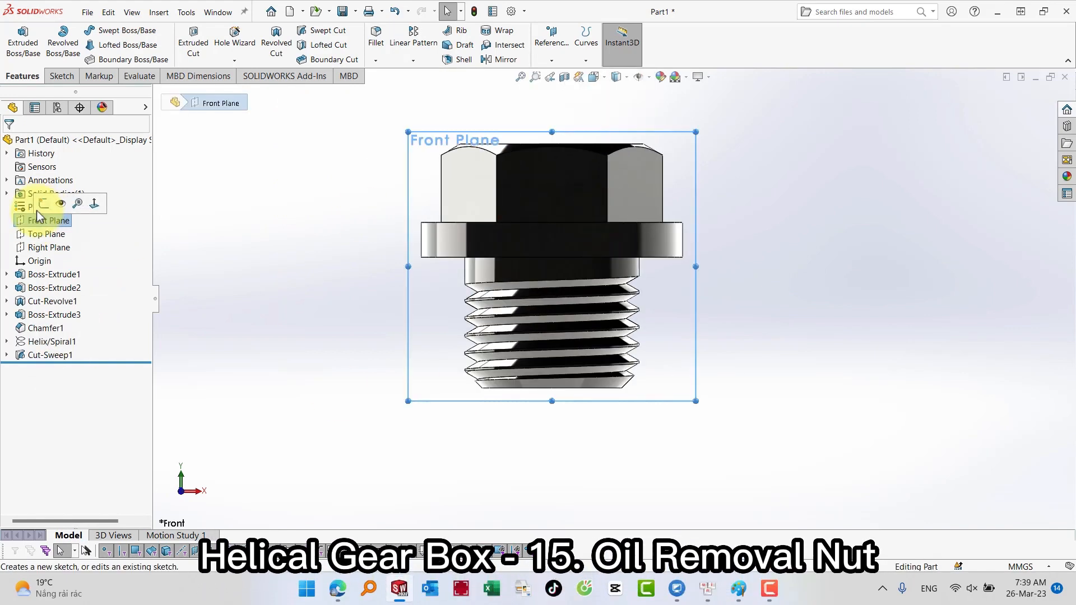
{"action": "left_click", "coordinate": [44, 202]}
{"action": "key", "text": "s"}
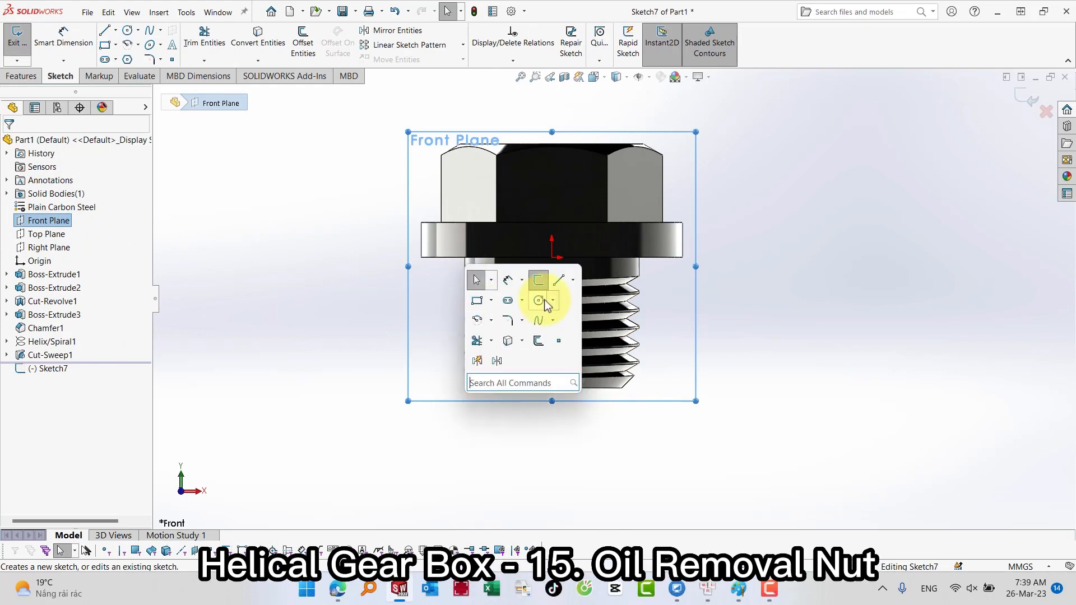
{"action": "left_click", "coordinate": [557, 280]}
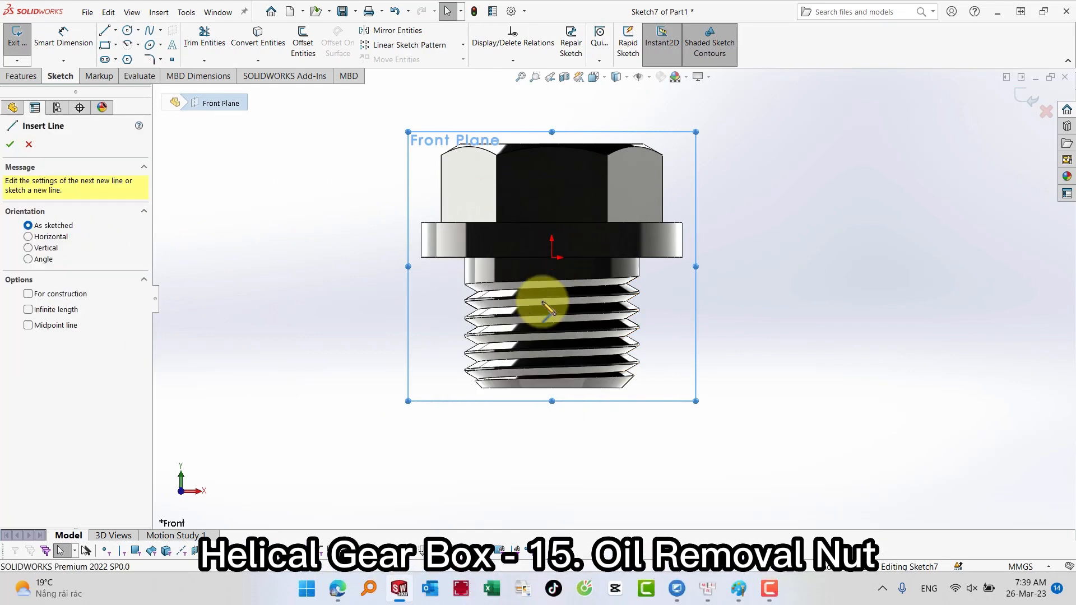
{"action": "left_click", "coordinate": [59, 296]}
{"action": "left_click", "coordinate": [553, 258]}
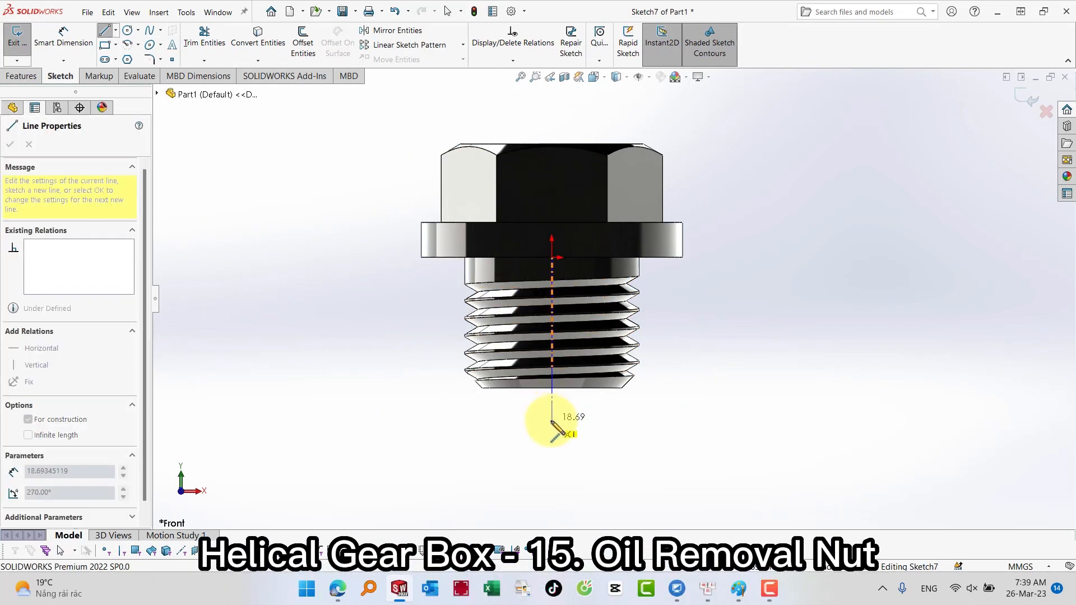
{"action": "double_click", "coordinate": [552, 421]}
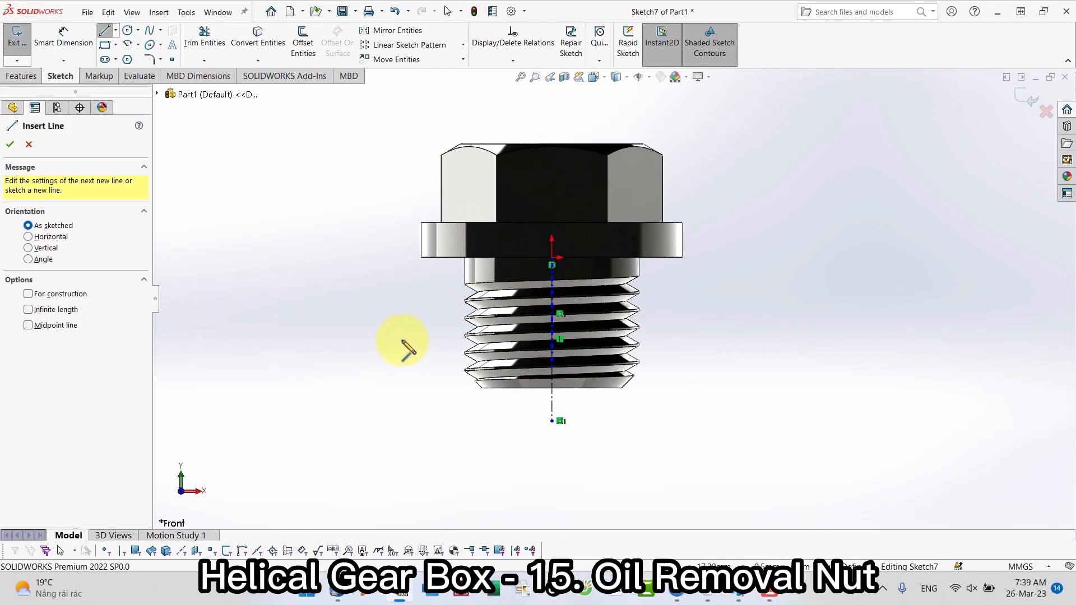
{"action": "key", "text": "Escape"}
- Sketch a four-sided profile with a slanted lower edge under the flange, about 6 mm wide with an outer side about 5.3 mm long
{"action": "key", "text": "s"}
{"action": "left_click", "coordinate": [498, 359]}
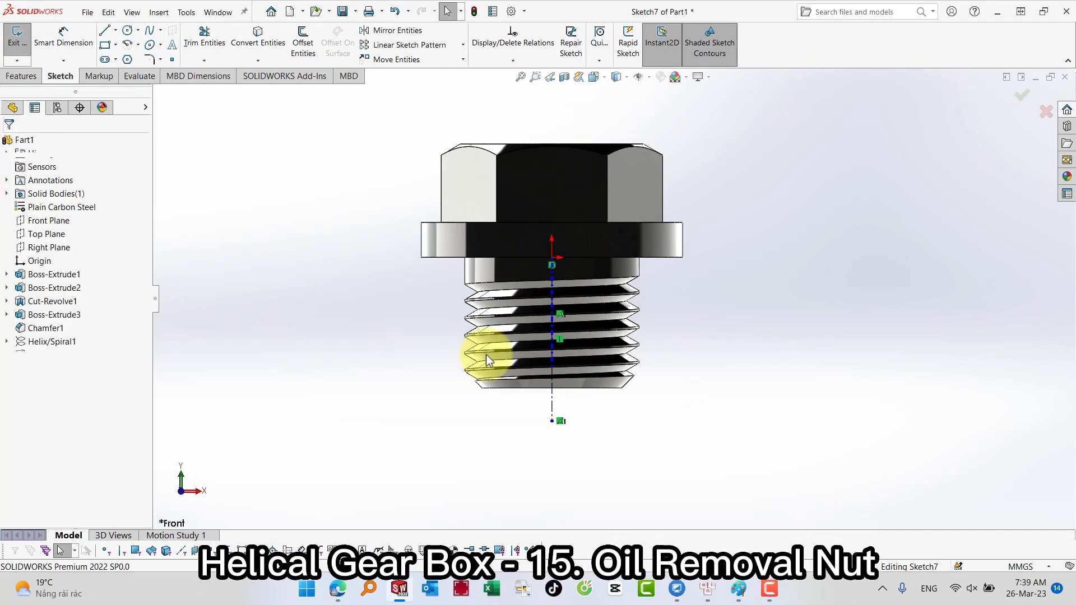
{"action": "scroll", "coordinate": [550, 260], "scroll_direction": "down", "scroll_amount": 4}
{"action": "scroll", "coordinate": [463, 293], "scroll_direction": "down", "scroll_amount": 2}
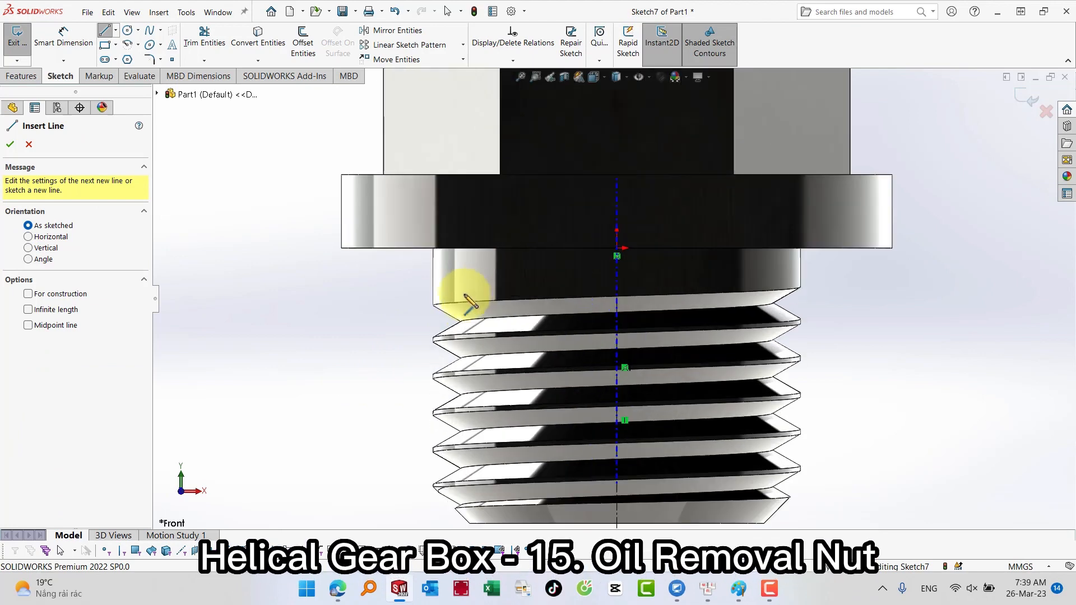
{"action": "left_click", "coordinate": [391, 248]}
{"action": "left_click", "coordinate": [500, 248]}
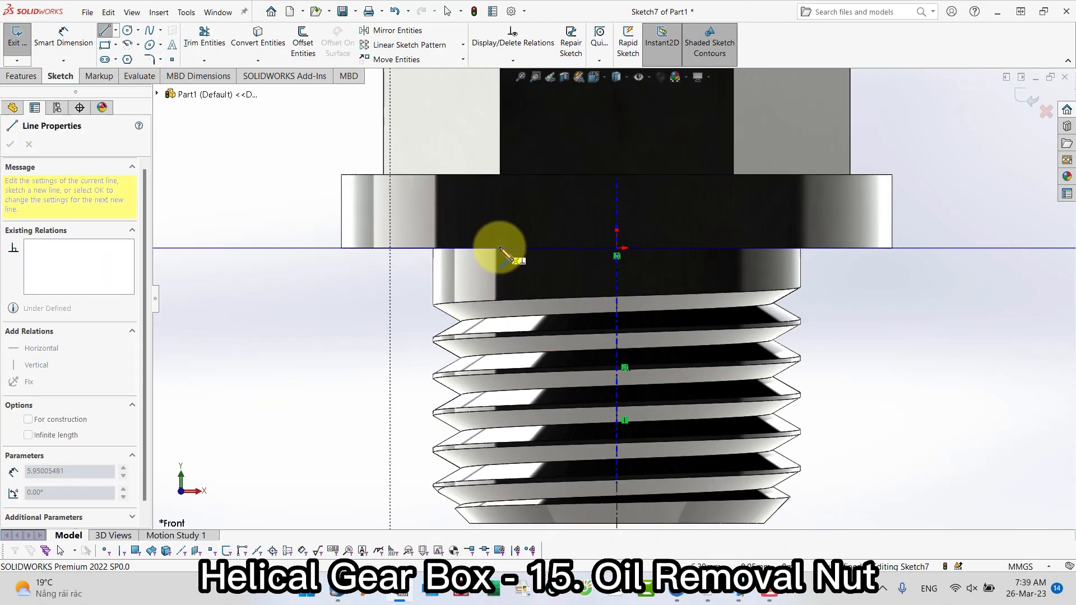
{"action": "left_click", "coordinate": [500, 279]}
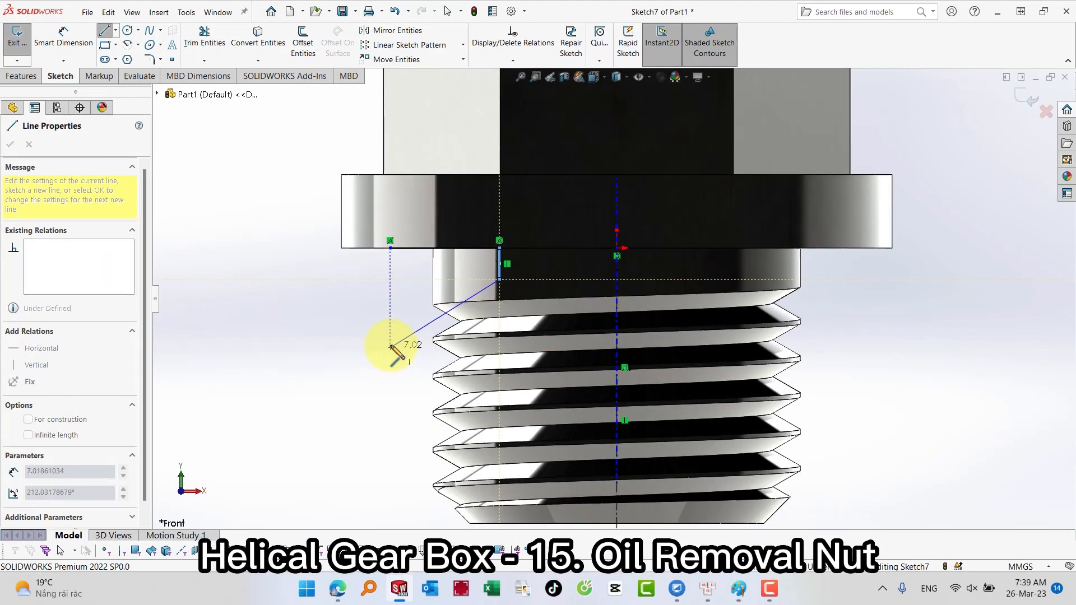
{"action": "left_click", "coordinate": [390, 345]}
{"action": "left_click", "coordinate": [390, 248]}
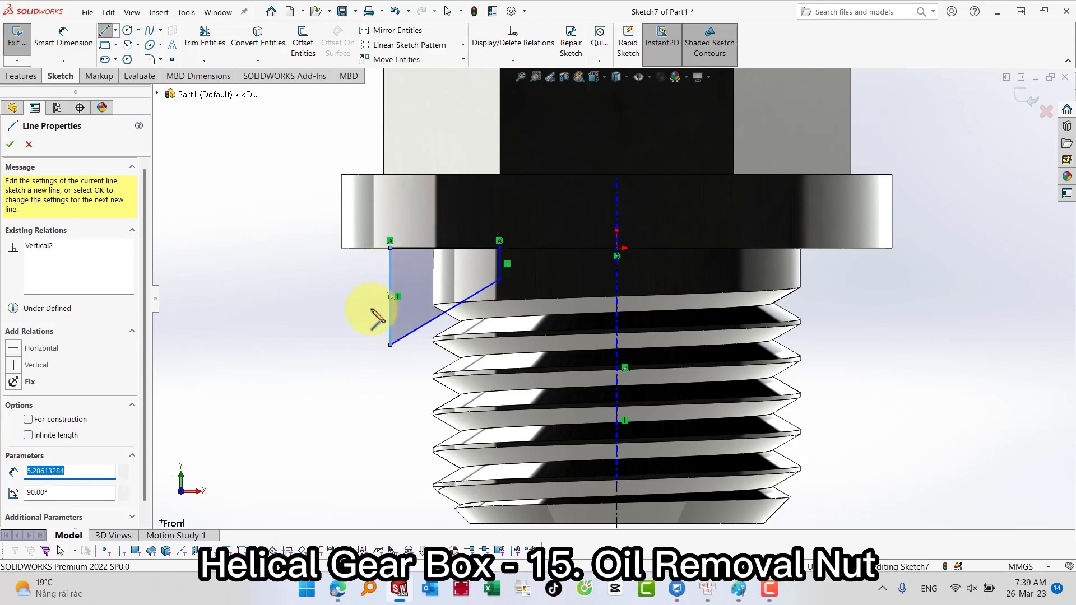
- Dimension the angle between the profile's outer vertical side and its slanted edge to 45°
{"action": "key", "text": "s"}
{"action": "left_click", "coordinate": [399, 332]}
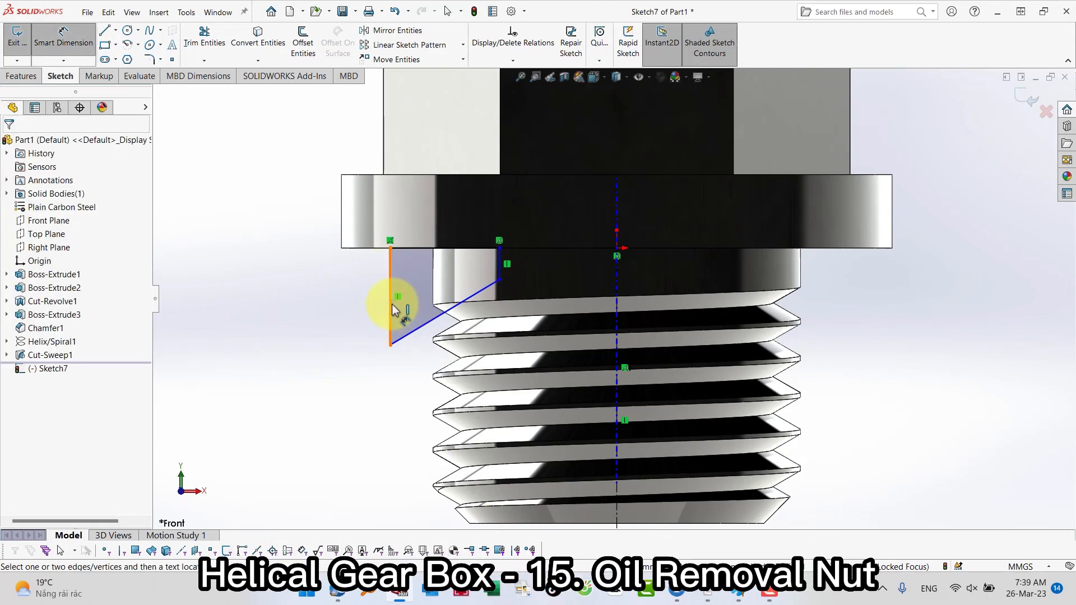
{"action": "left_click", "coordinate": [391, 307]}
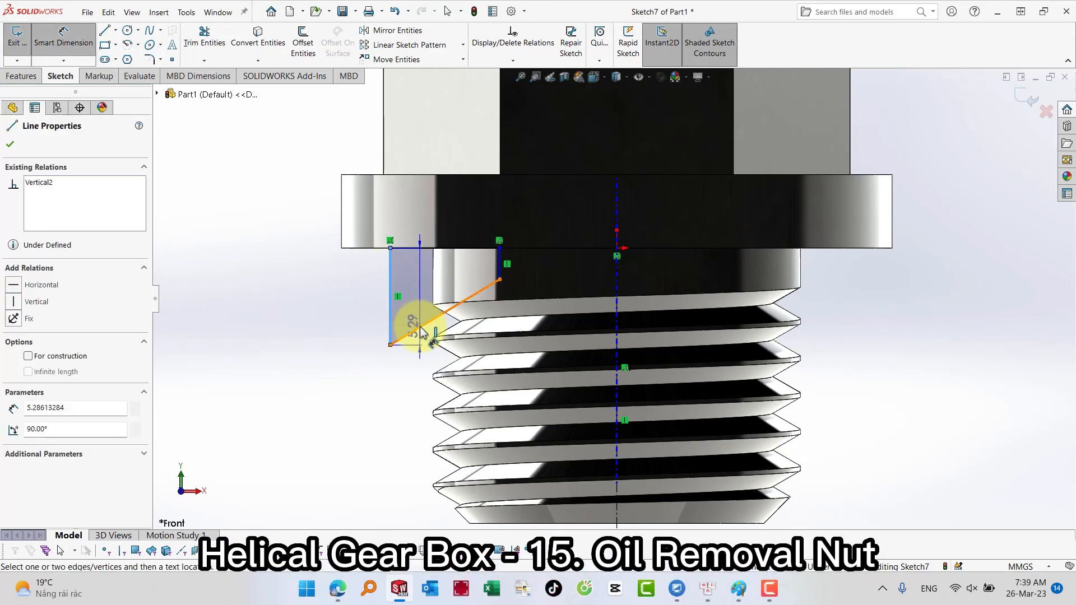
{"action": "left_click", "coordinate": [413, 329]}
{"action": "left_click", "coordinate": [414, 315]}
{"action": "type", "text": "45"}
{"action": "key", "text": "Return"}
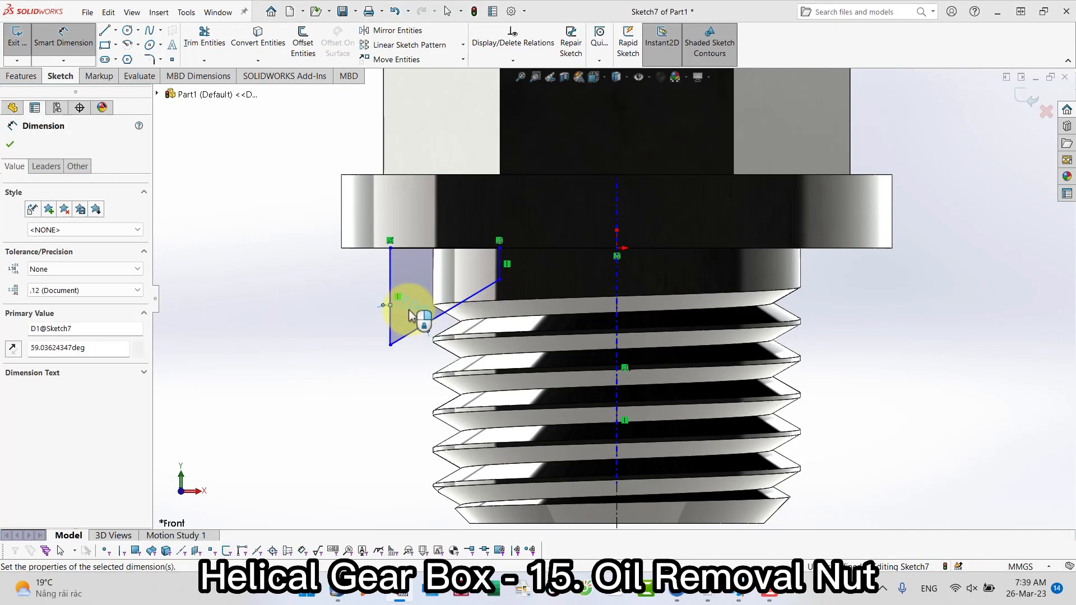
- Dimension the height of the profile's inner vertical side below the flange to 3 mm
{"action": "left_click", "coordinate": [481, 255]}
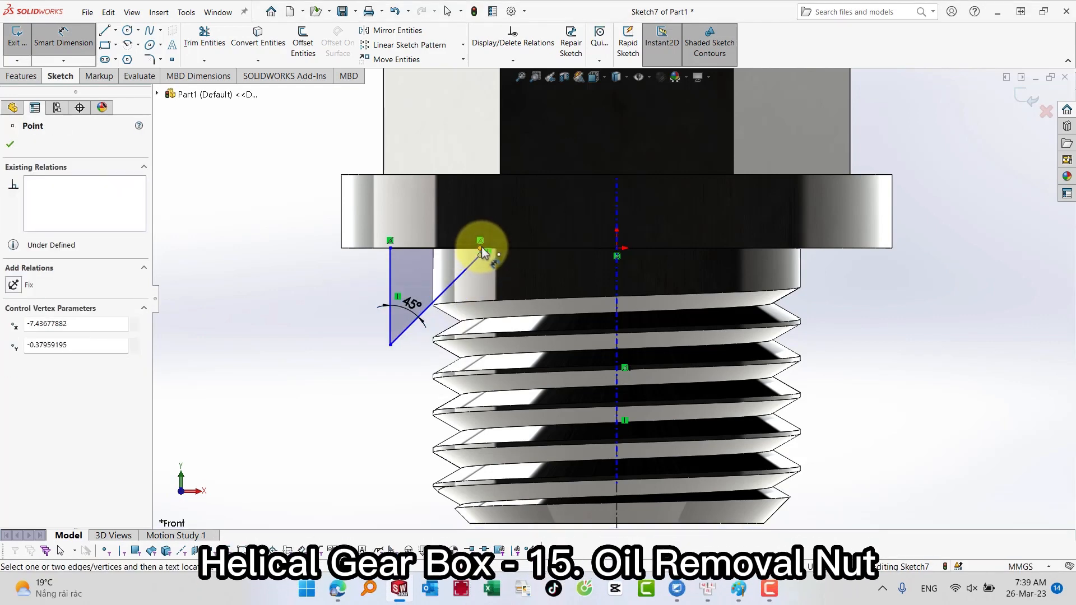
{"action": "left_click", "coordinate": [386, 247]}
{"action": "left_click", "coordinate": [277, 255]}
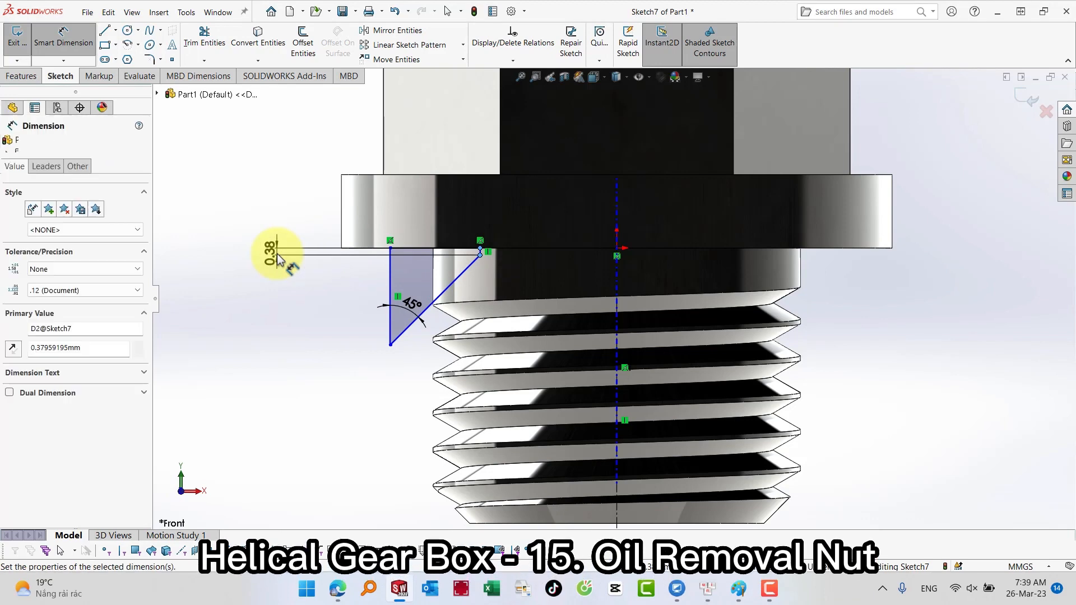
{"action": "type", "text": "3"}
{"action": "key", "text": "Return"}
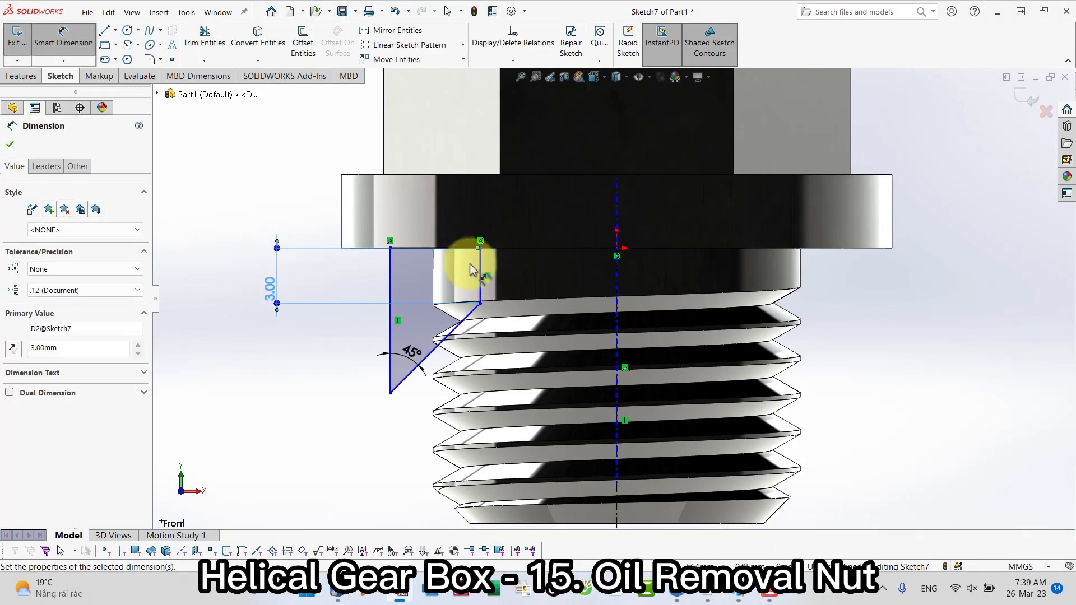
- Dimension the profile's inner vertical side about the centerline as a 17.8 mm diameter
{"action": "left_click", "coordinate": [481, 268]}
{"action": "left_click", "coordinate": [617, 193]}
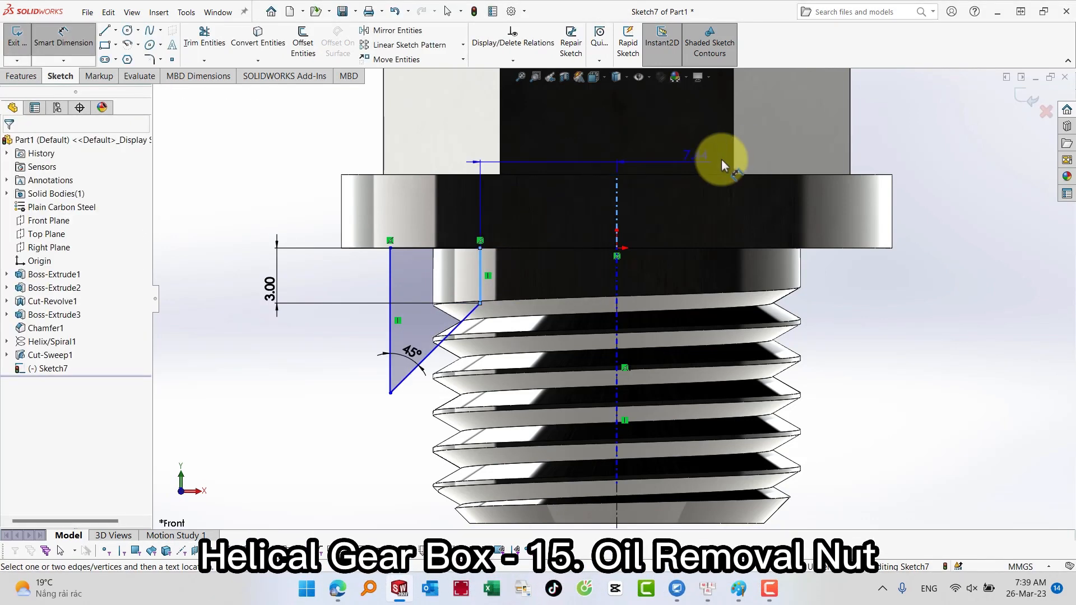
{"action": "left_click", "coordinate": [617, 513]}
{"action": "left_click", "coordinate": [906, 147]}
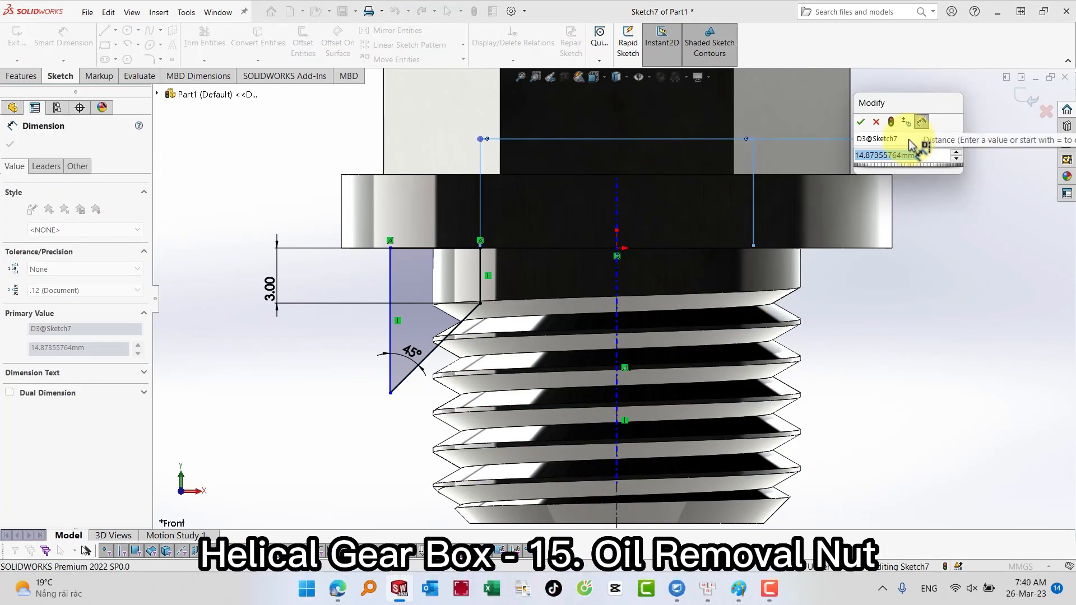
{"action": "type", "text": "17.8"}
{"action": "key", "text": "Return"}
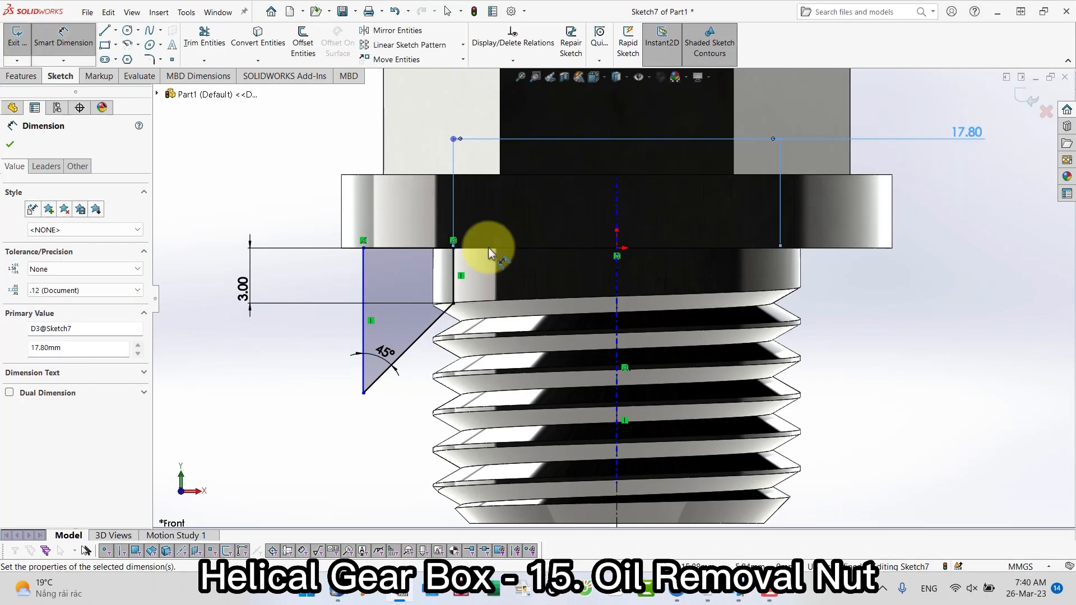
- Dimension the profile's outer vertical side about the centerline as a 22 mm diameter
{"action": "left_click", "coordinate": [363, 270]}
{"action": "left_click", "coordinate": [908, 374]}
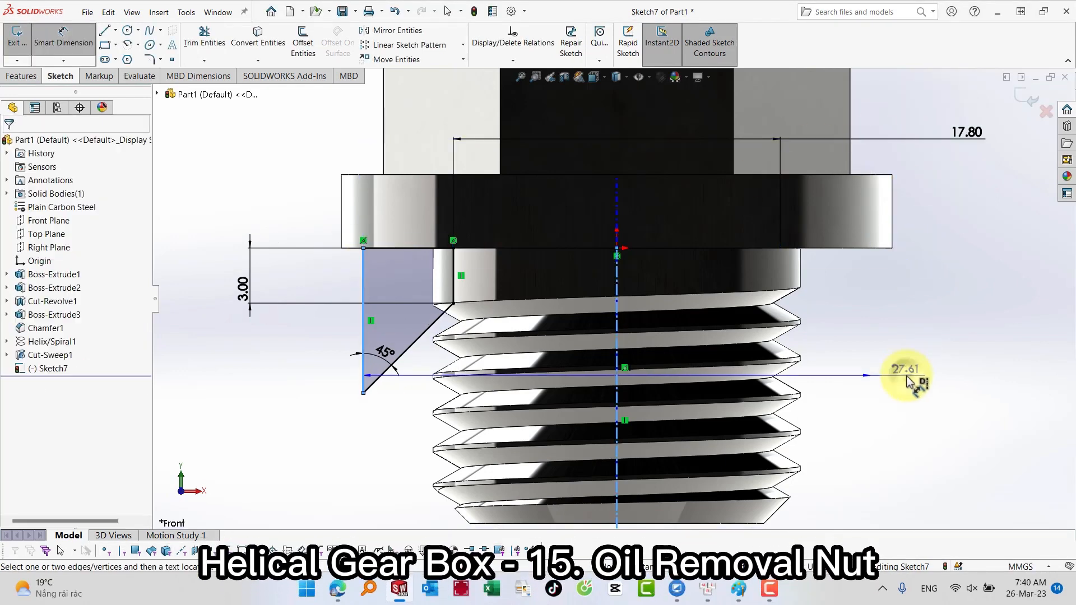
{"action": "type", "text": "22"}
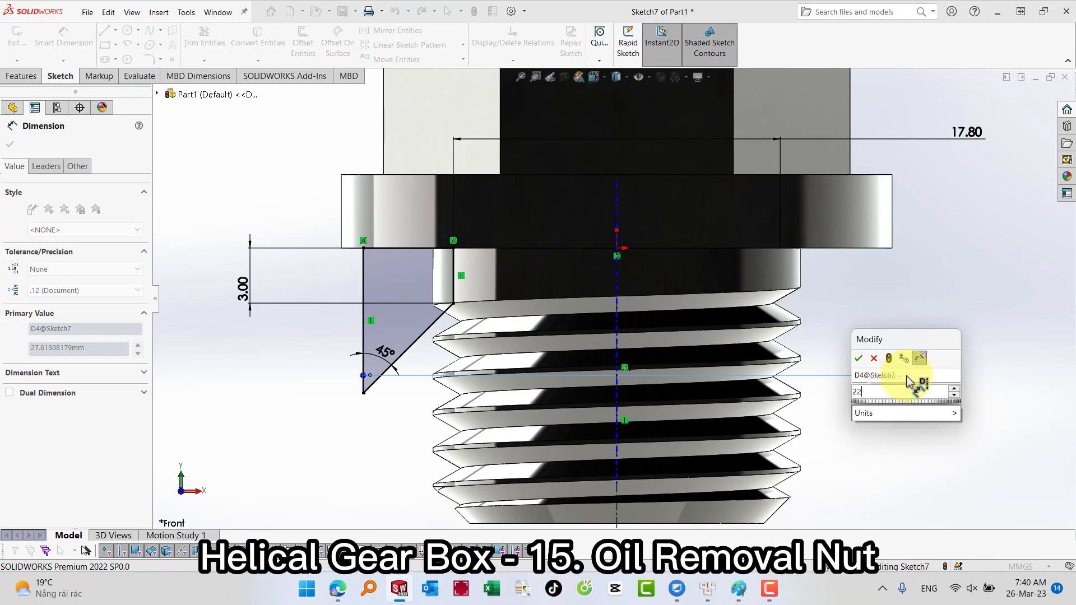
{"action": "key", "text": "Return"}
{"action": "left_click", "coordinate": [890, 447]}
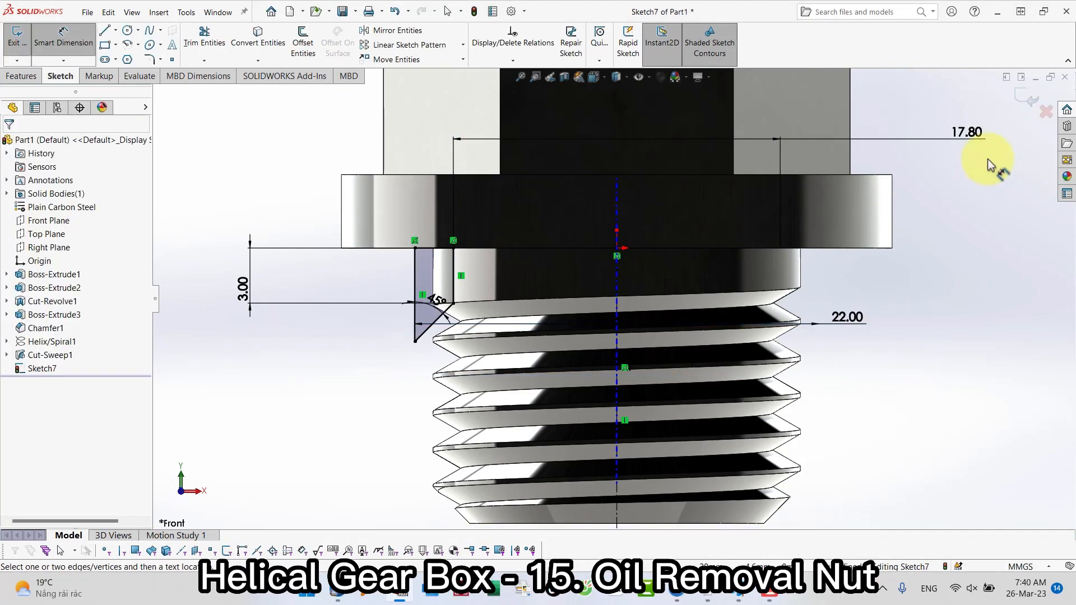
- Finish the sketch and cut the thread relief under the flange with a 360° Revolved Cut about the centerline
{"action": "left_click", "coordinate": [1017, 98]}
{"action": "key", "text": "s"}
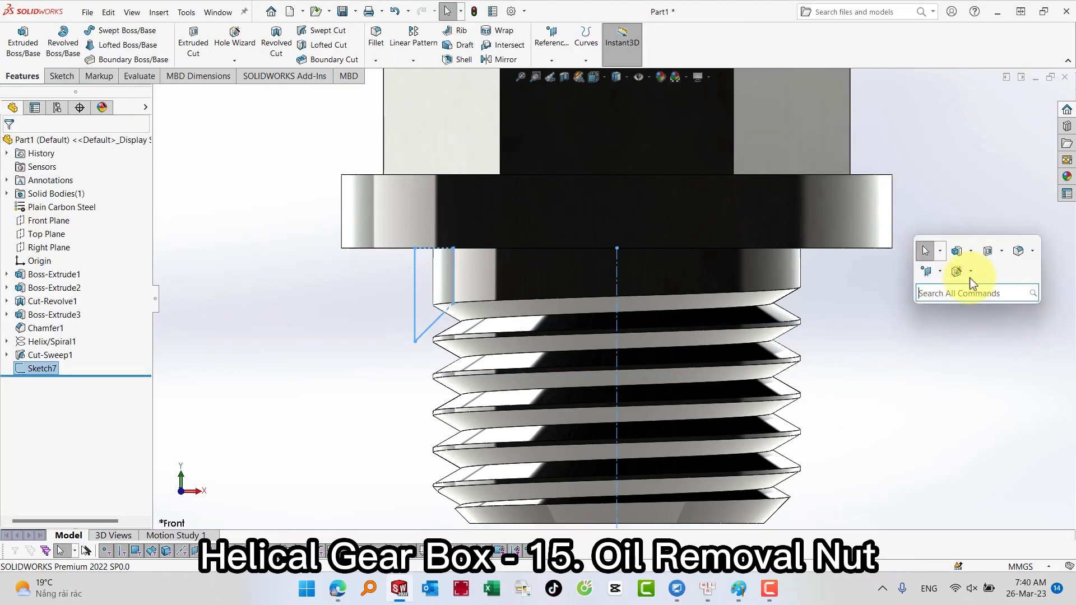
{"action": "left_click", "coordinate": [1001, 252]}
{"action": "left_click", "coordinate": [993, 280]}
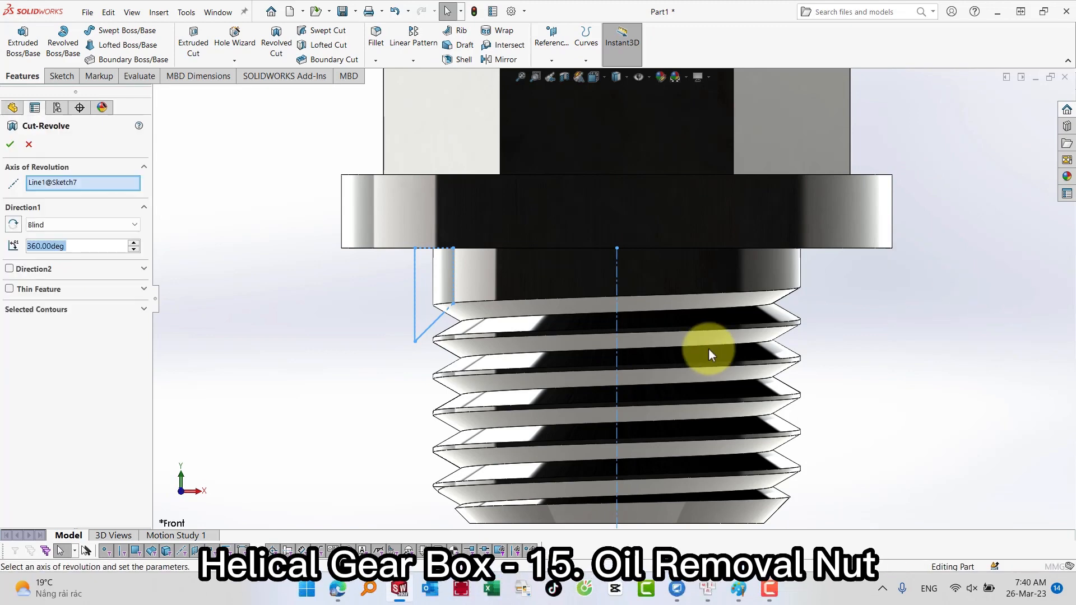
{"action": "left_click", "coordinate": [11, 145]}
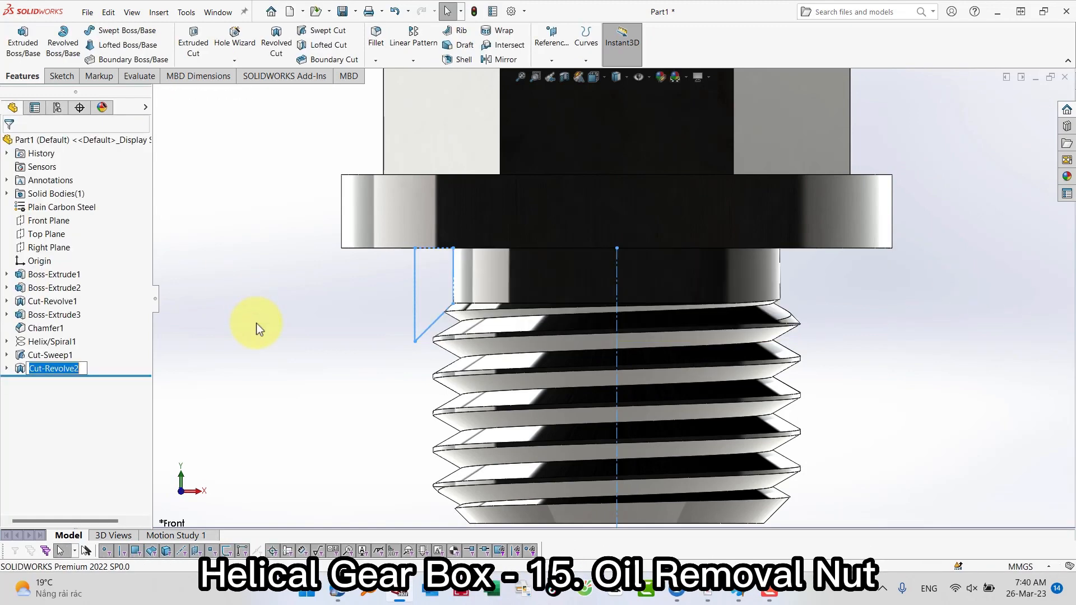
- Replace the part's carbon steel appearance with polished steel
{"action": "key", "text": "f"}
{"action": "middle_click_drag", "start_coordinate": [310, 314], "coordinate": [790, 262]}
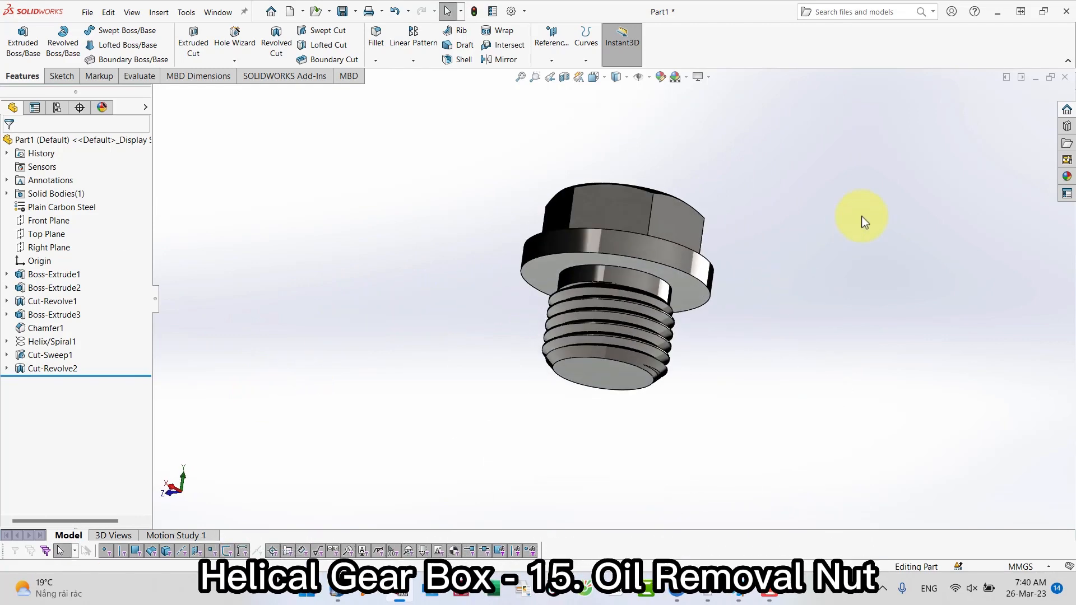
{"action": "key", "text": "ctrl+7"}
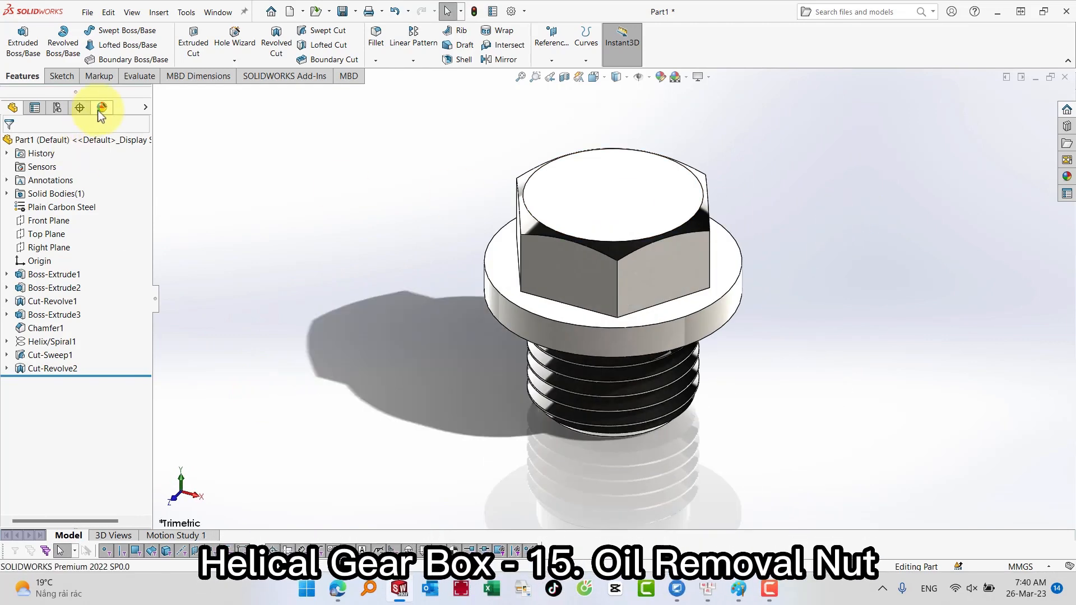
{"action": "left_click", "coordinate": [102, 107]}
{"action": "right_click", "coordinate": [49, 180]}
{"action": "left_click", "coordinate": [85, 204]}
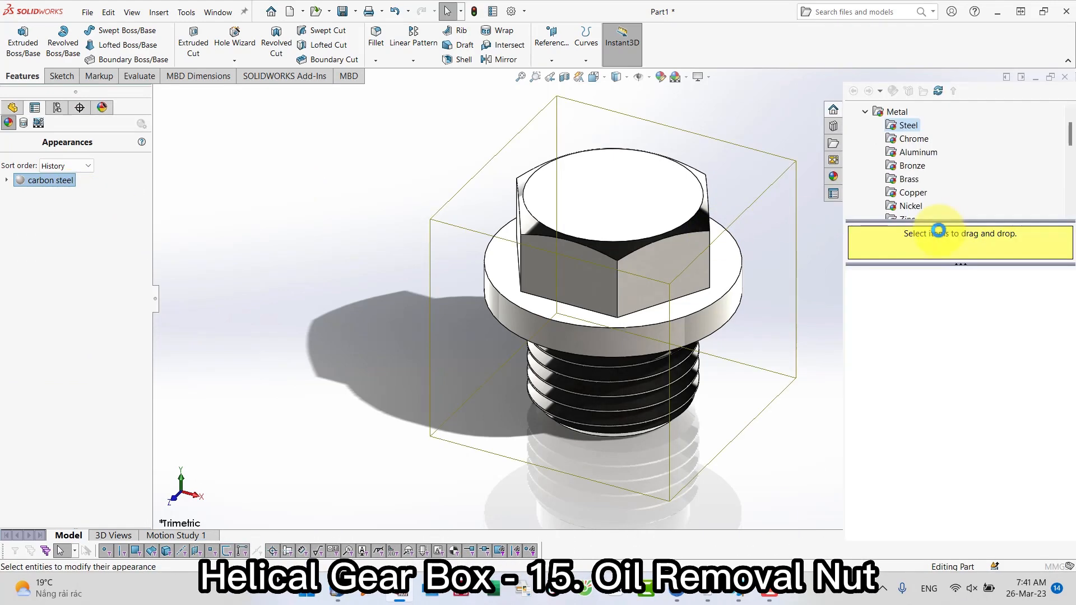
{"action": "scroll", "coordinate": [986, 320], "scroll_direction": "up", "scroll_amount": 2}
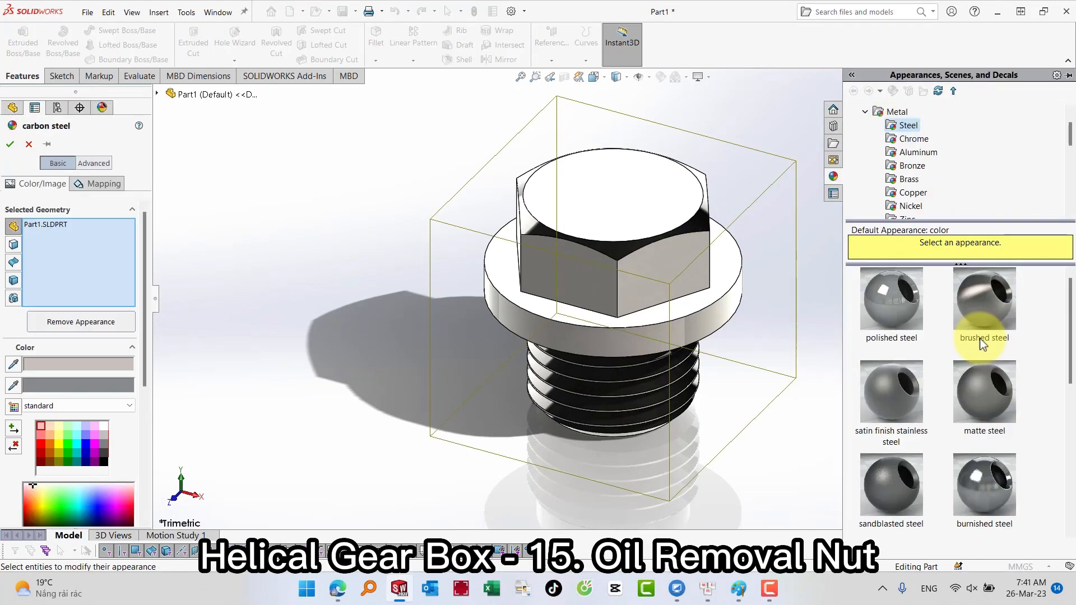
{"action": "left_click", "coordinate": [894, 305]}
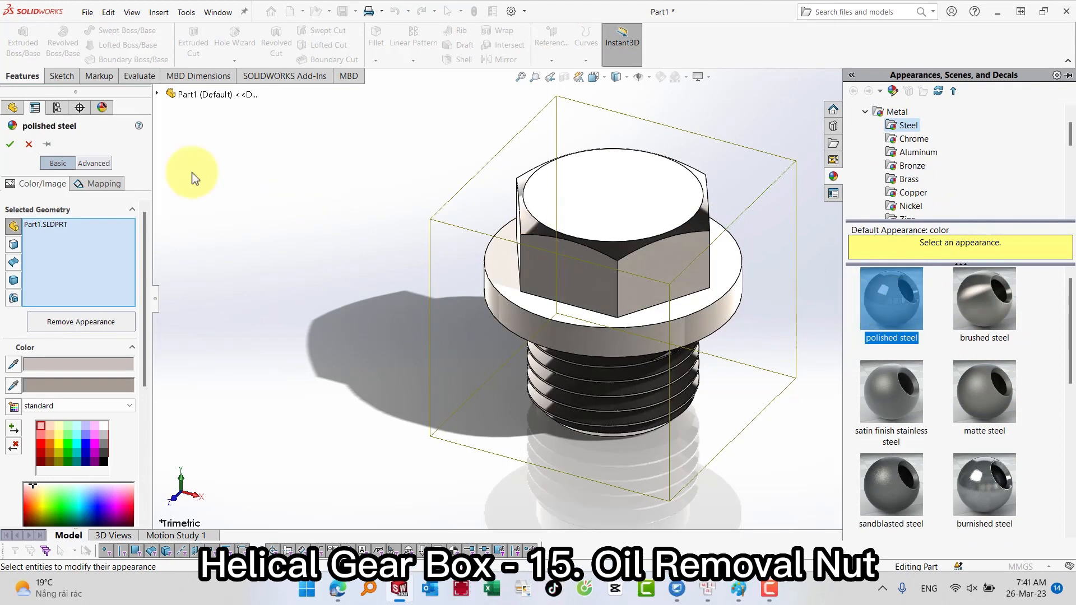
{"action": "left_click", "coordinate": [11, 145]}
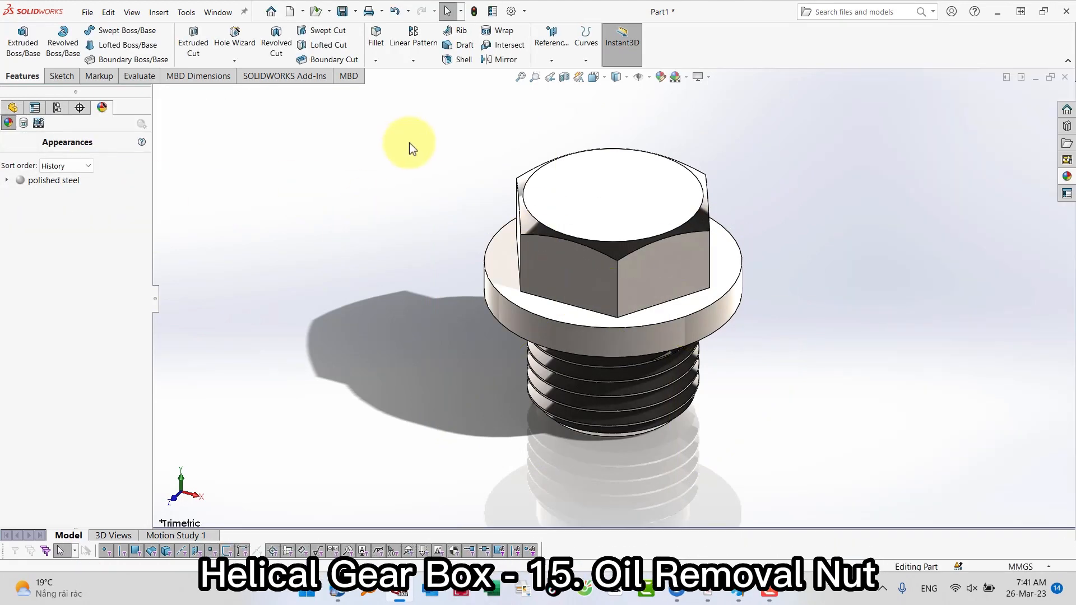
- Save the part as "15. Oil Removal Nut" in the Complete folder
{"action": "left_click", "coordinate": [93, 13]}
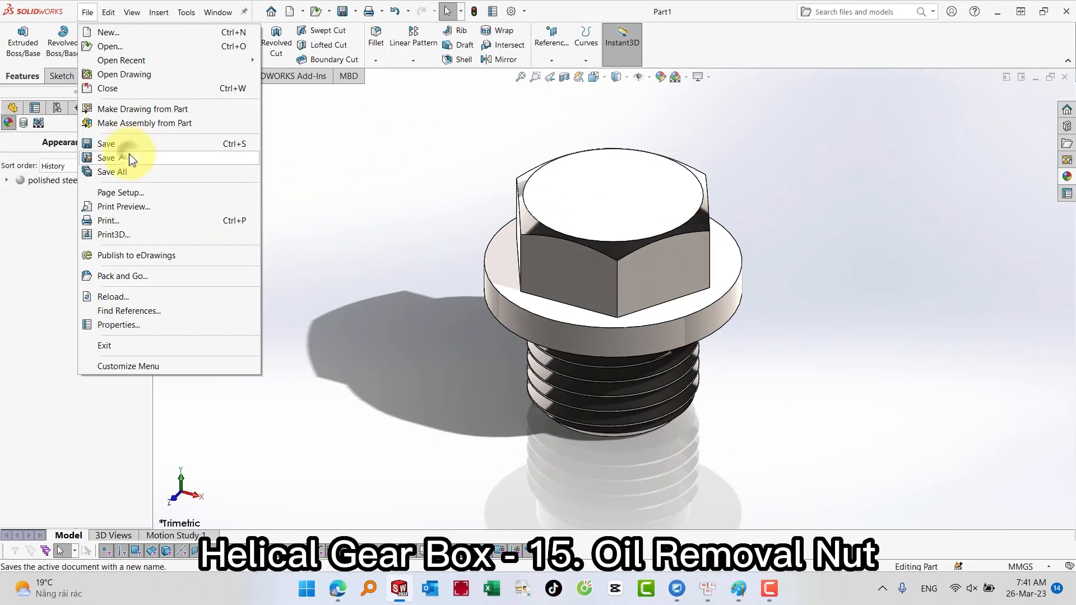
{"action": "left_click", "coordinate": [129, 154]}
{"action": "type", "text": "15"}
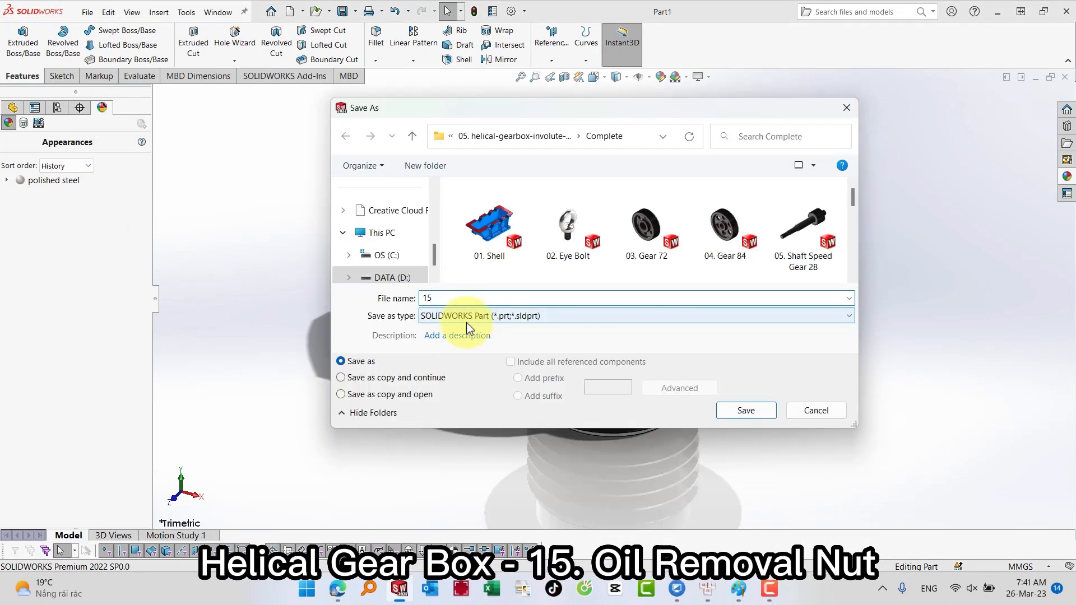
{"action": "key", "text": "BackSpace"}
{"action": "type", "text": "5"}
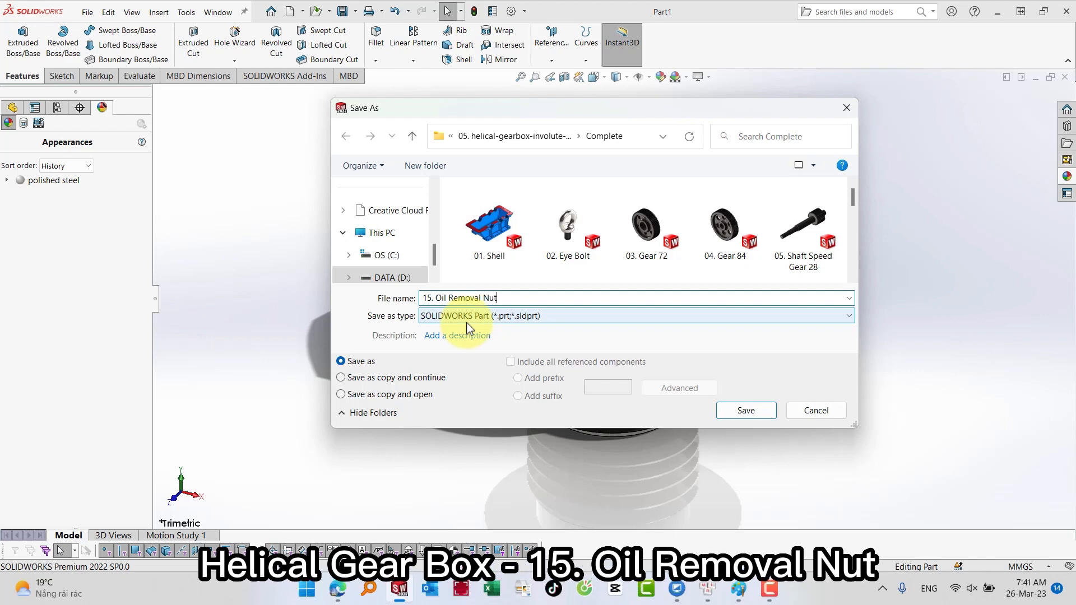
{"action": "left_click", "coordinate": [741, 409]}
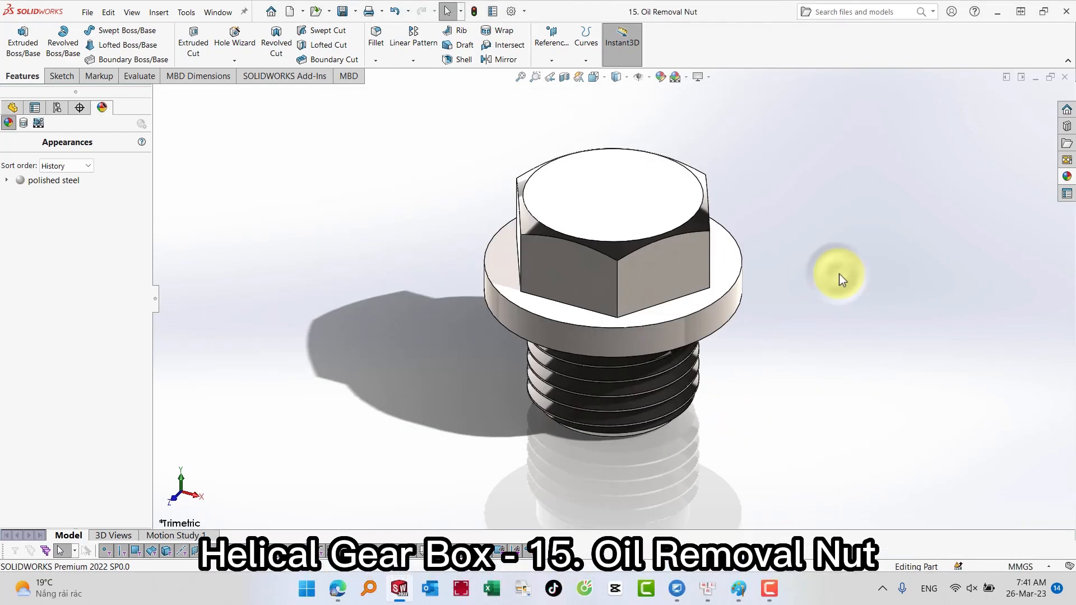
{"action": "middle_click_drag", "start_coordinate": [841, 271], "coordinate": [959, 174]}
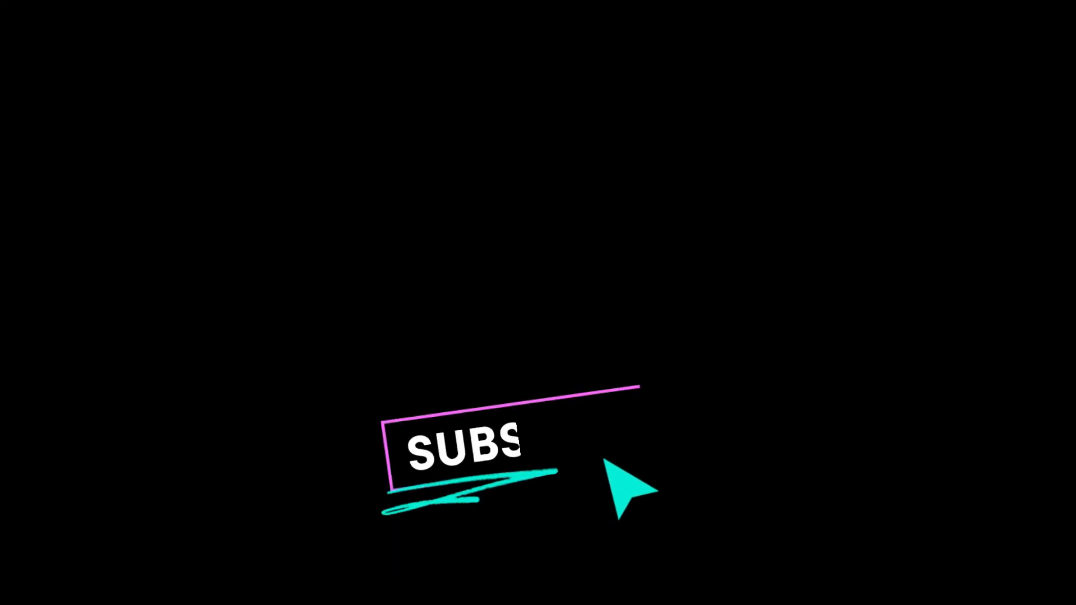